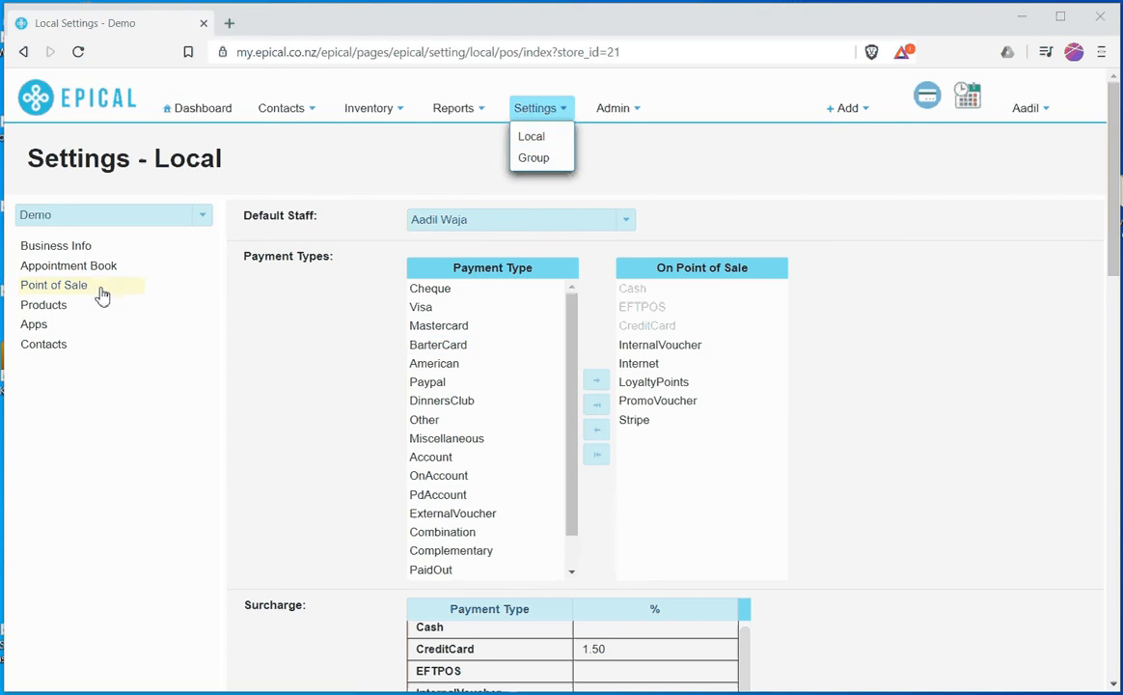
Step: Review the local Point of Sale payment types and surcharge percentages, and save these settings
click(252, 311)
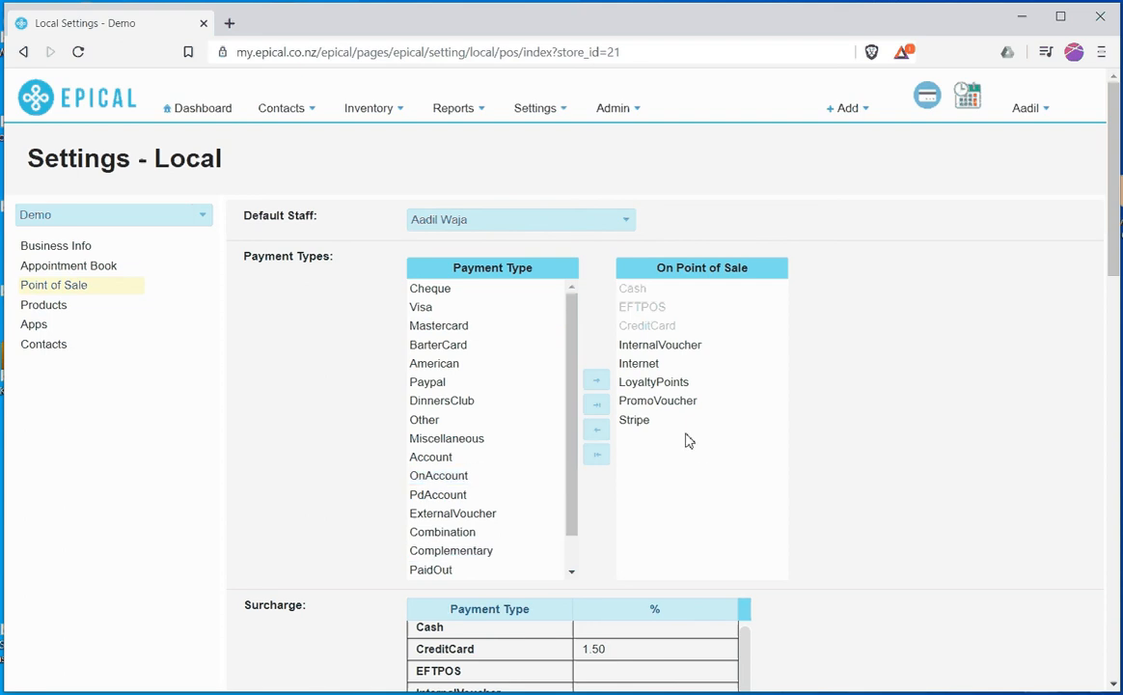
scroll(687, 439, down, 3)
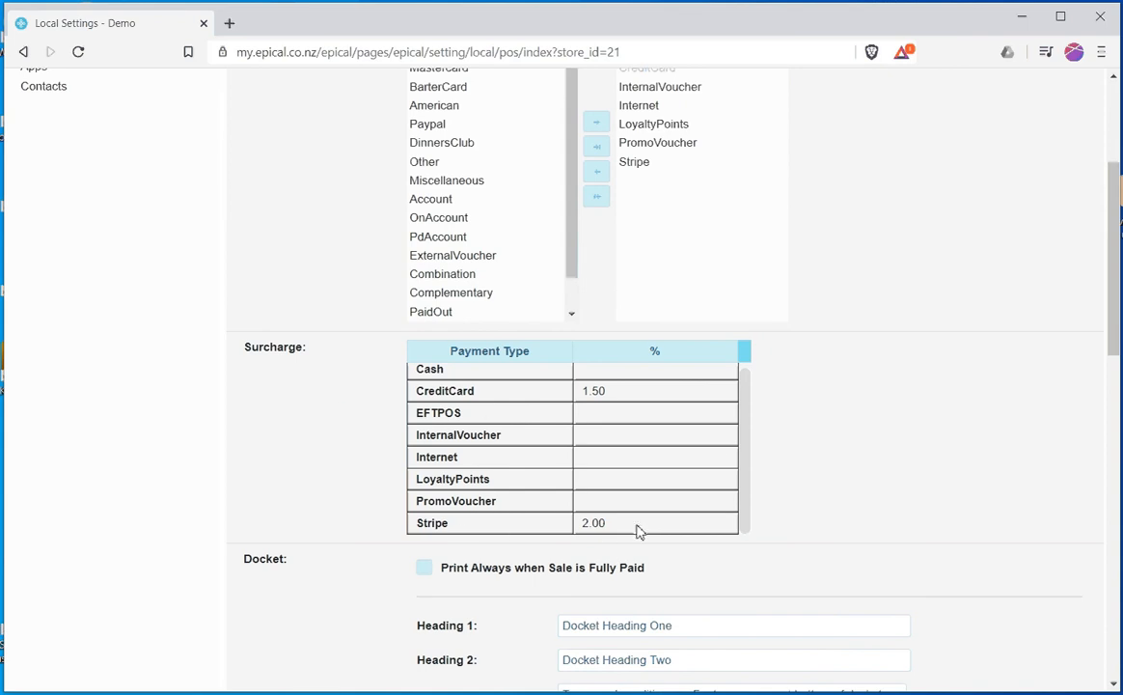
scroll(555, 533, down, 10)
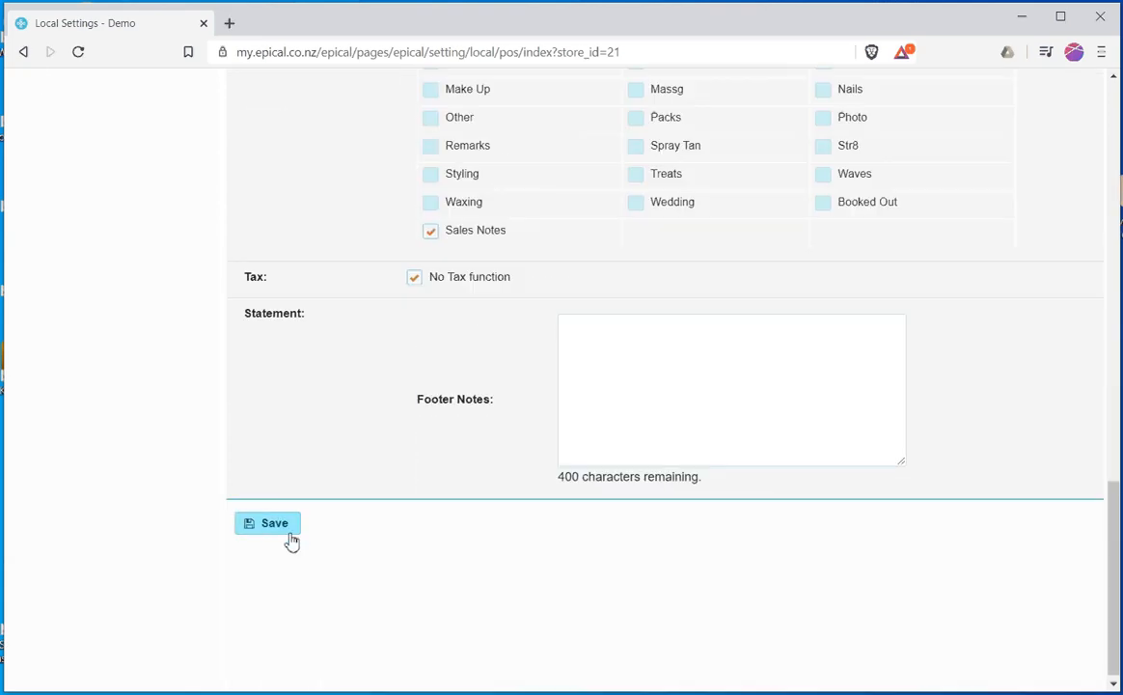
click(271, 532)
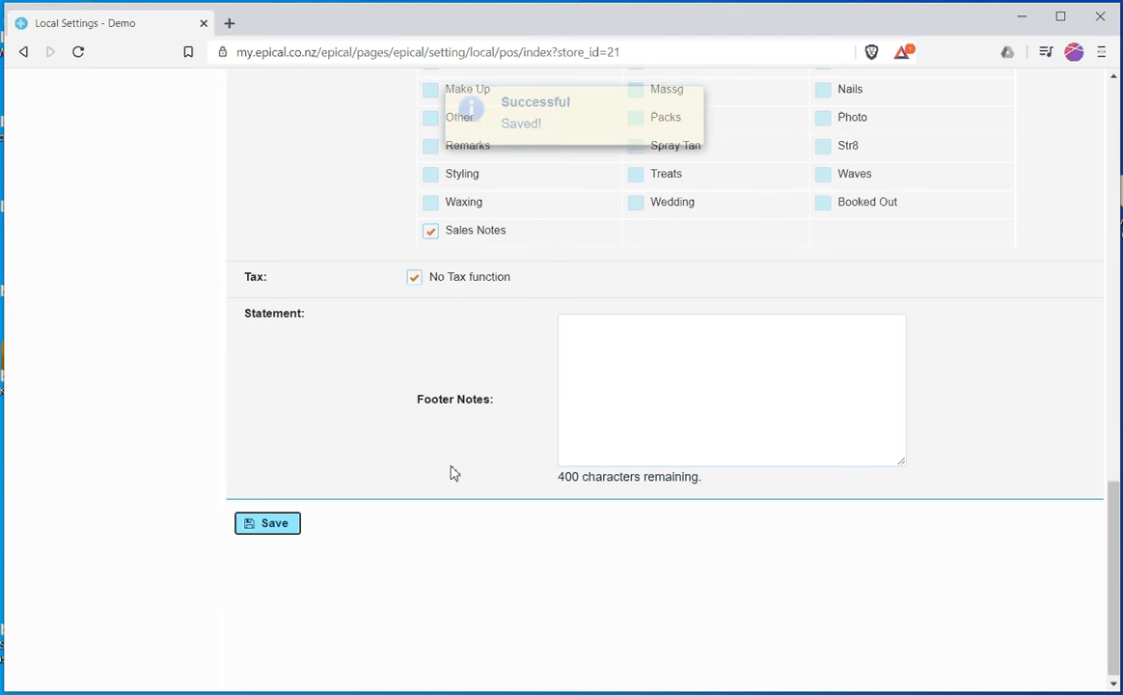
Step: Open the local Appointment Book settings and examine the payment threshold and minimum deposit options for online bookings
scroll(454, 473, up, 12)
scroll(451, 470, up, 2)
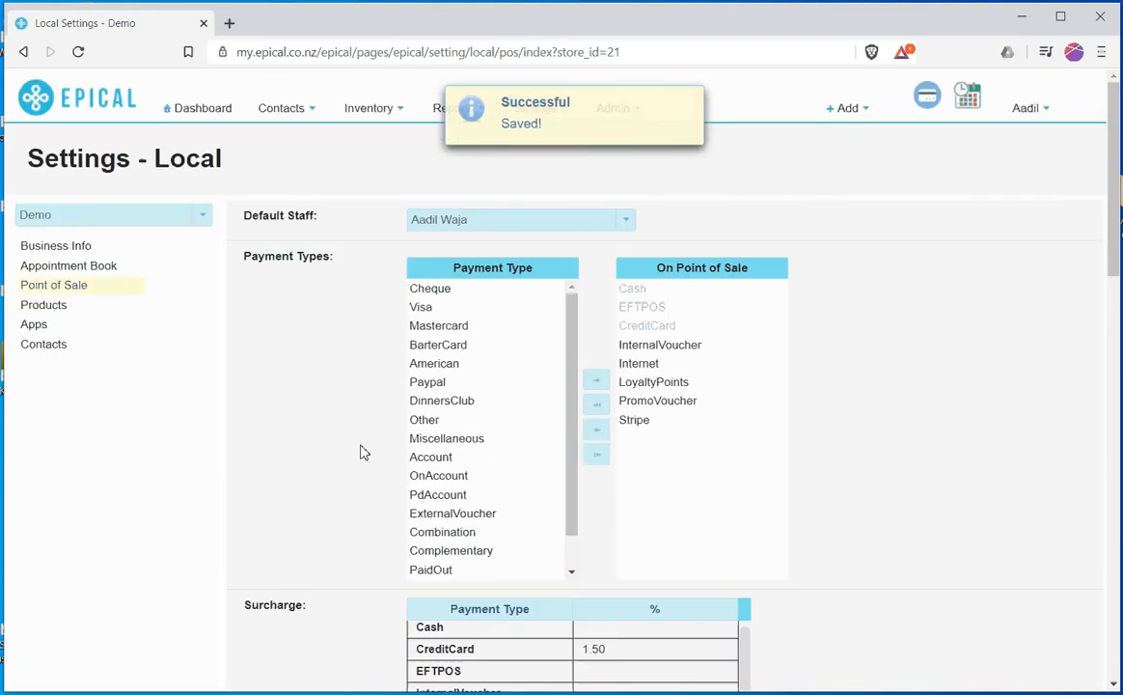
click(85, 270)
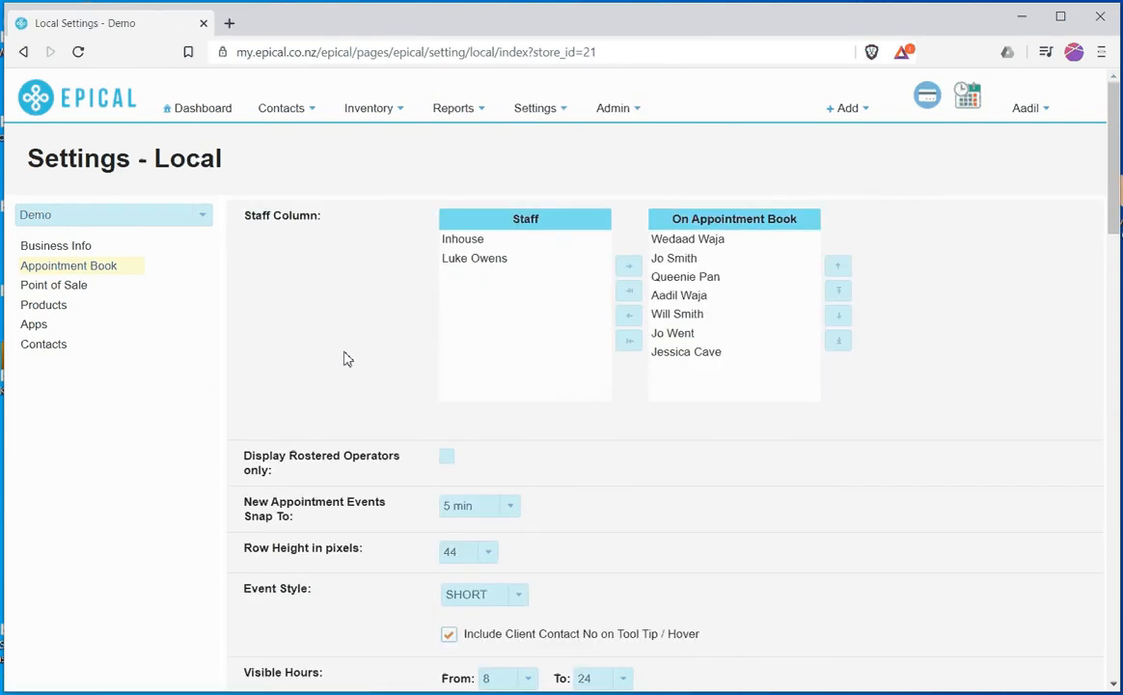
scroll(348, 359, down, 5)
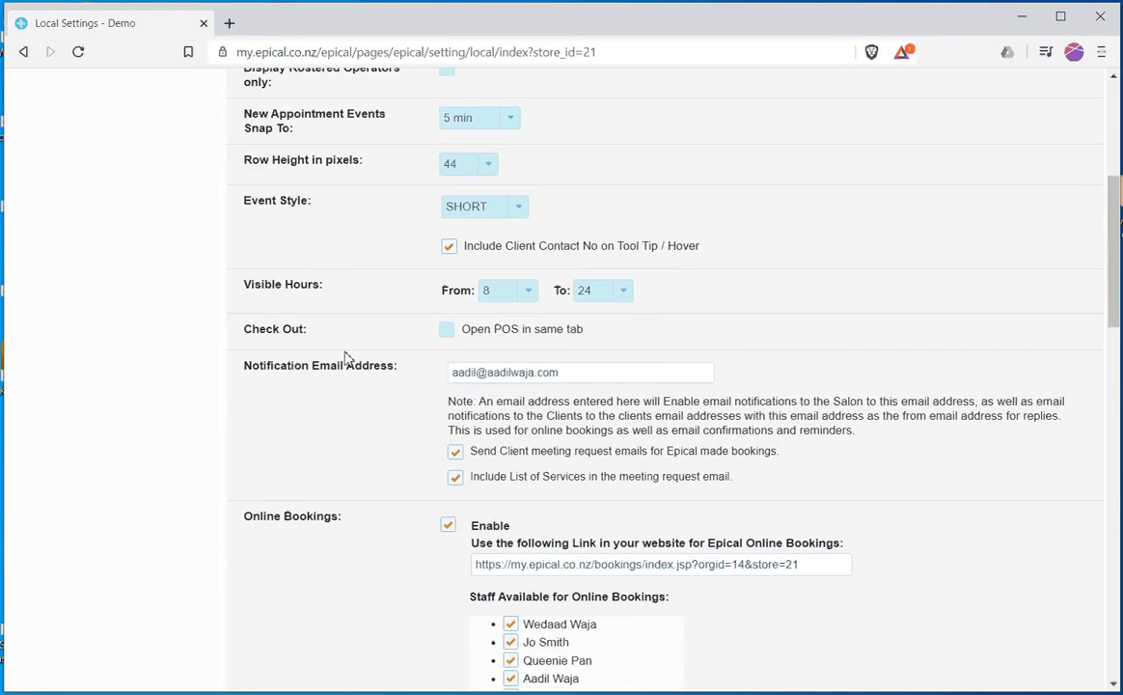
scroll(438, 456, down, 3)
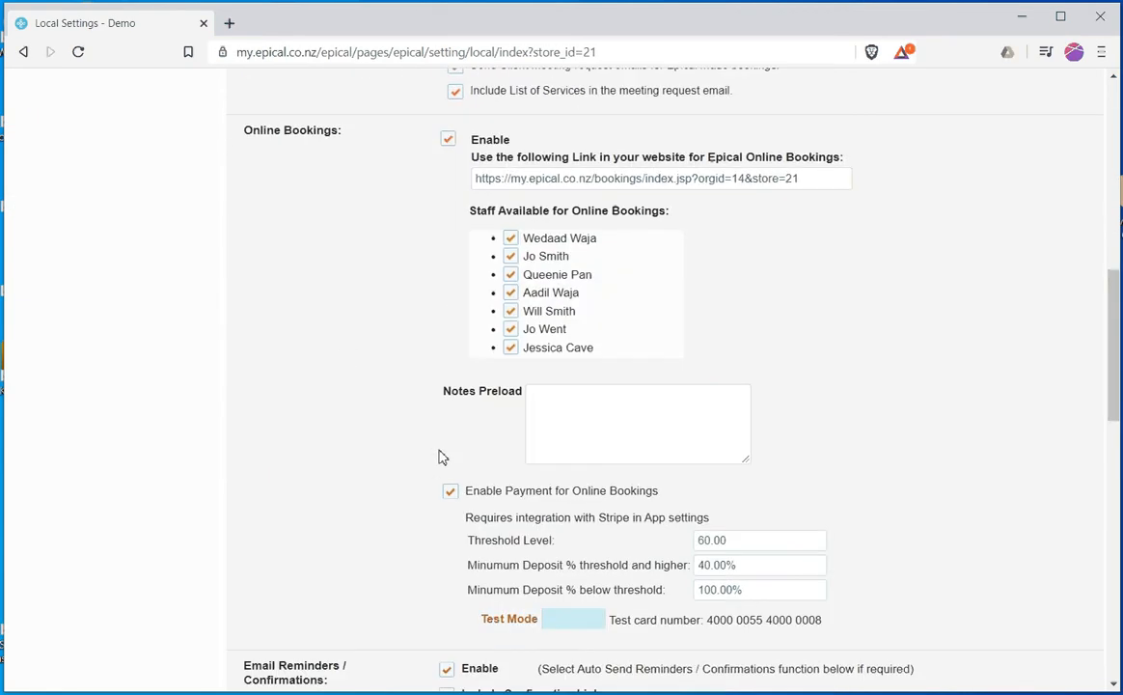
scroll(439, 456, down, 1)
scroll(419, 348, up, 2)
scroll(838, 569, down, 1)
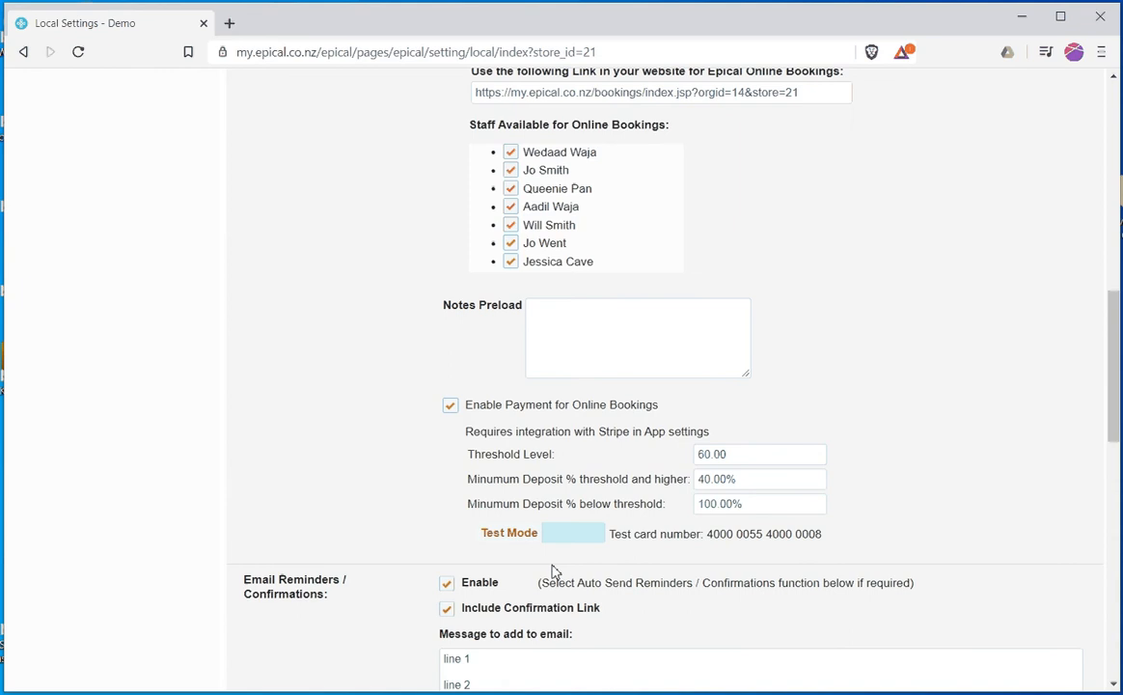
Step: Switch online booking payments to Live Mode and back to Test Mode, and copy the test card number
click(503, 544)
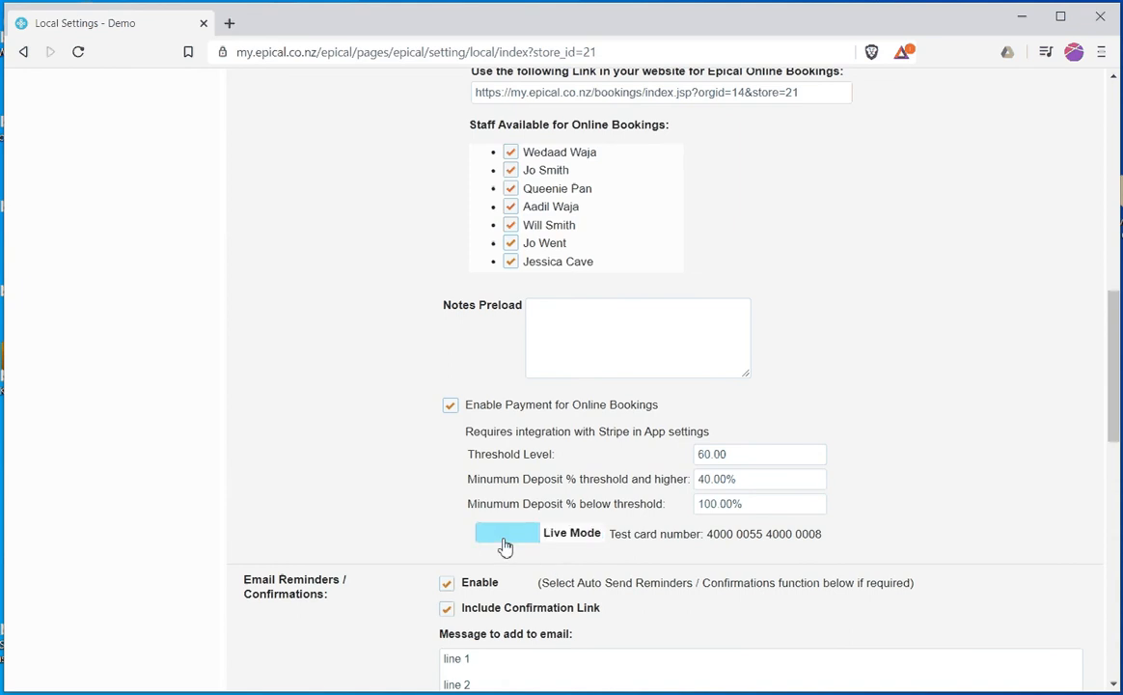
click(567, 540)
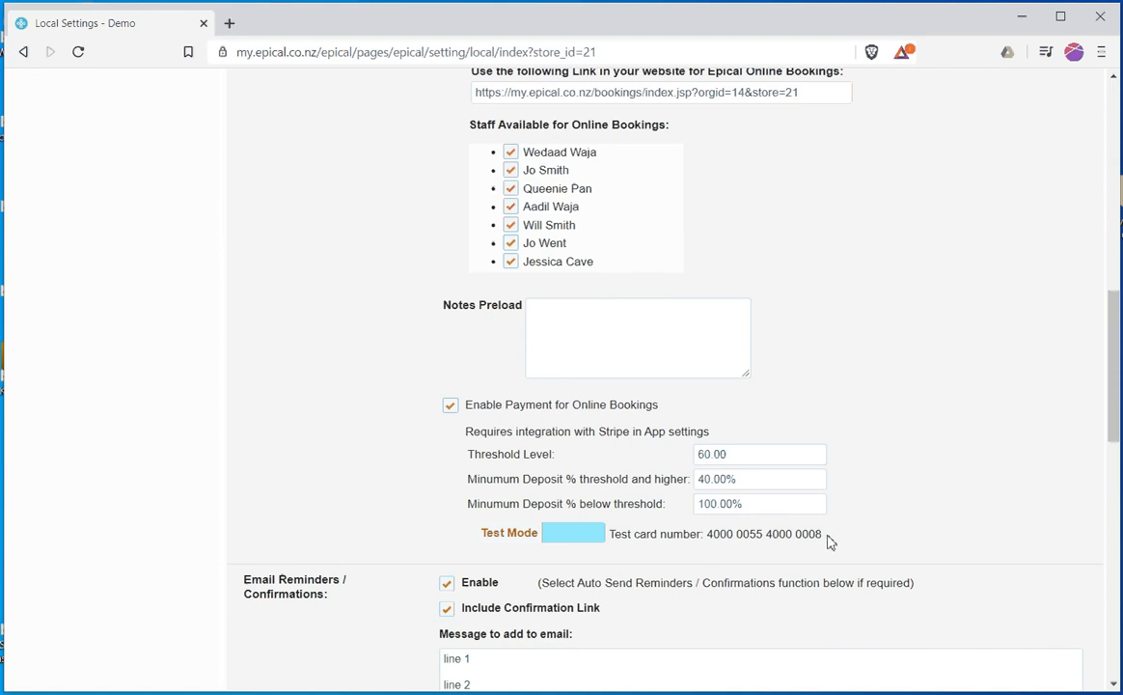
drag(828, 540, 712, 547)
right_click(714, 546)
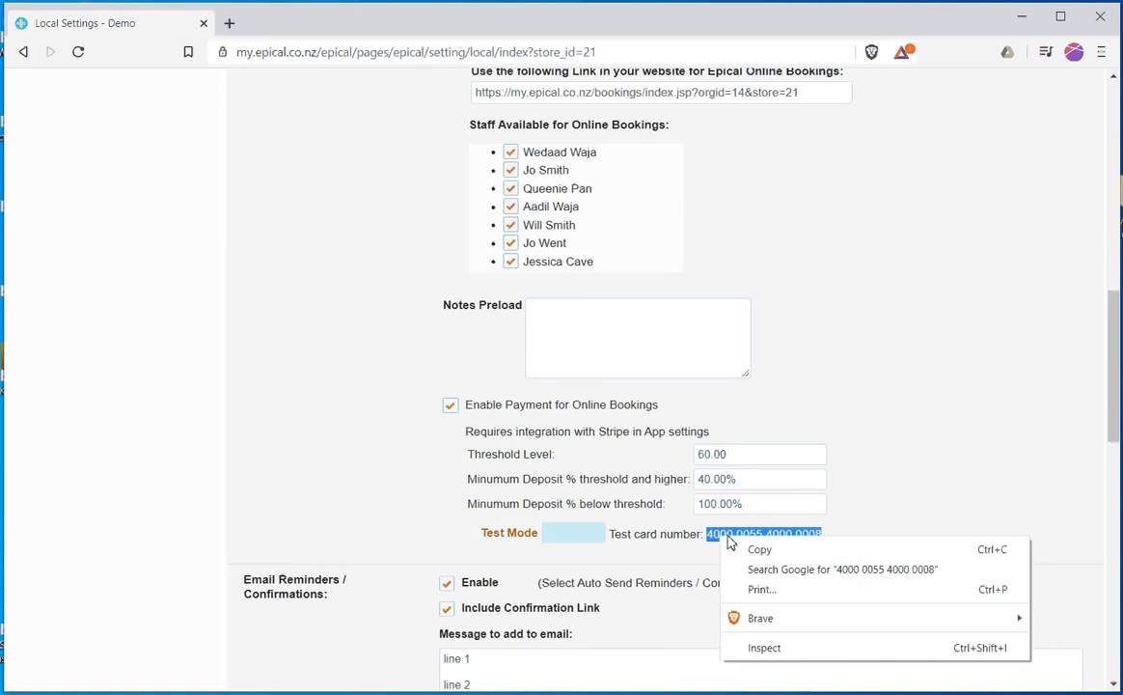
click(741, 549)
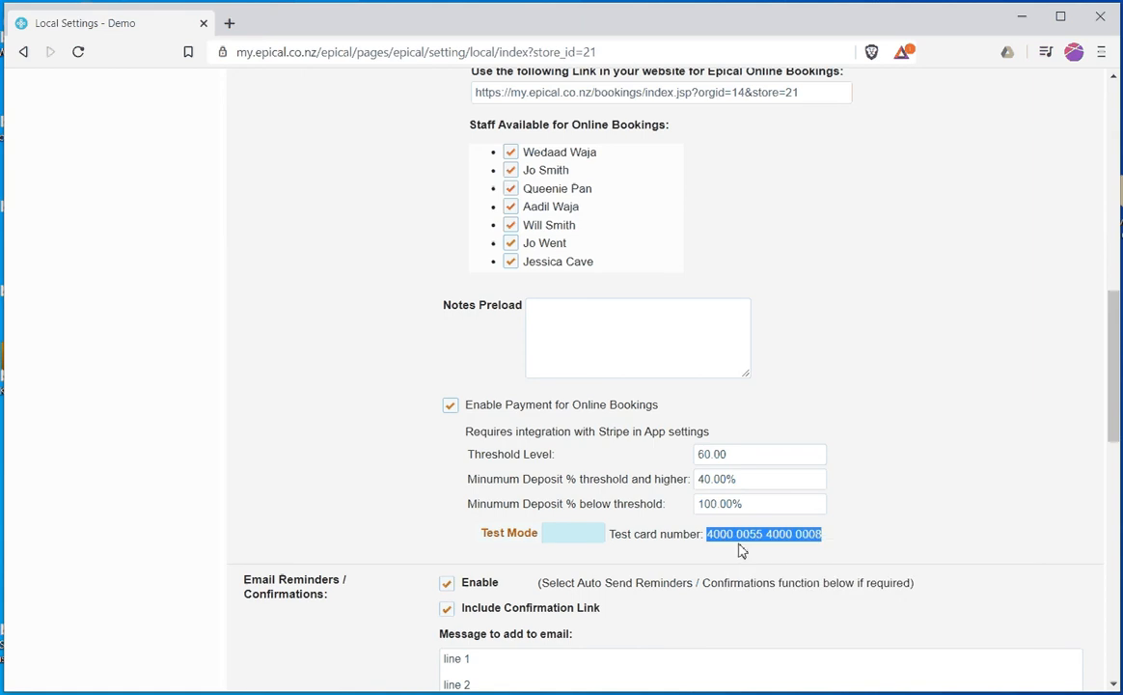
click(902, 505)
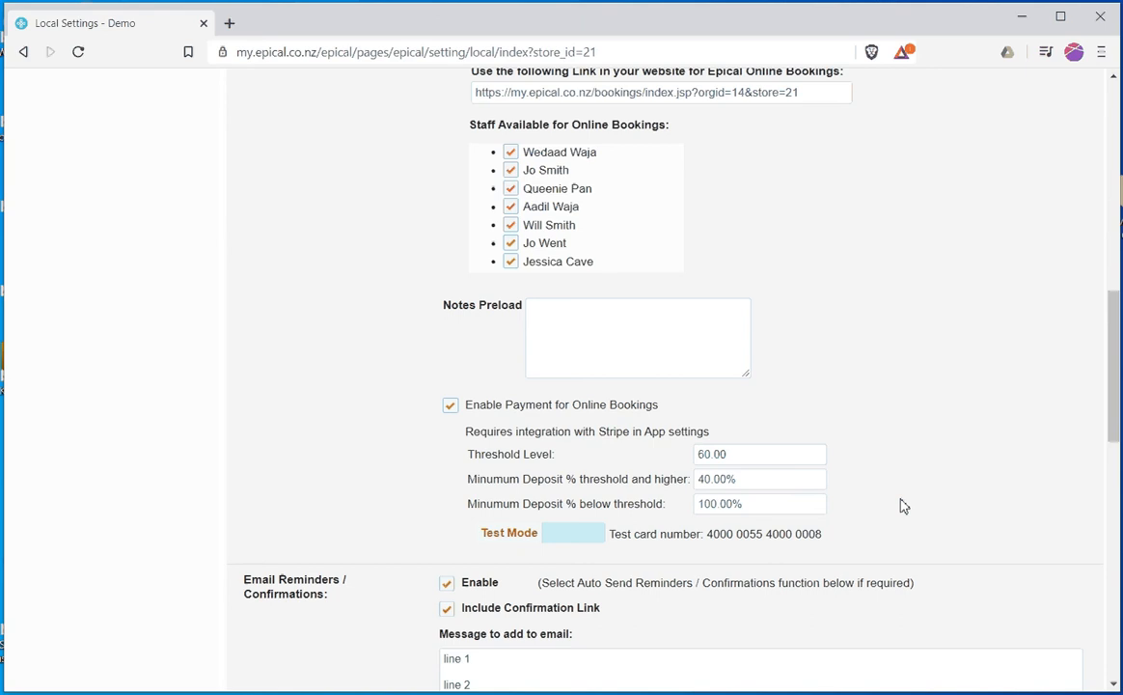
Step: Save the Appointment Book settings with online booking payments in Test Mode
scroll(902, 506, down, 10)
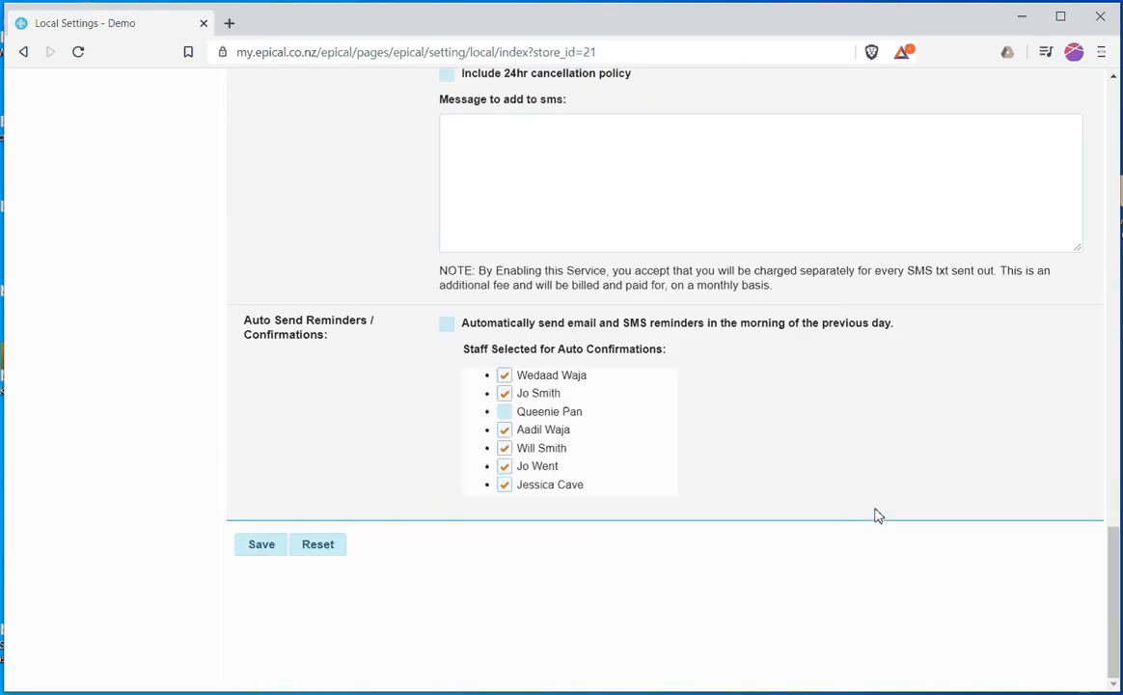
click(278, 550)
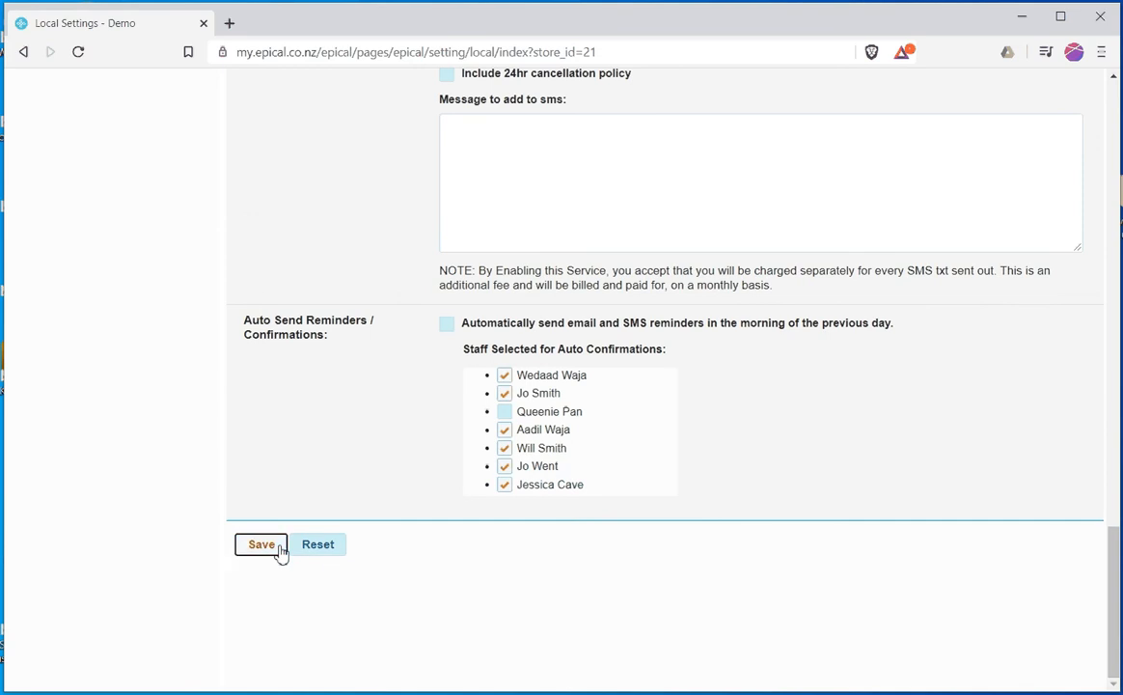
scroll(582, 580, up, 8)
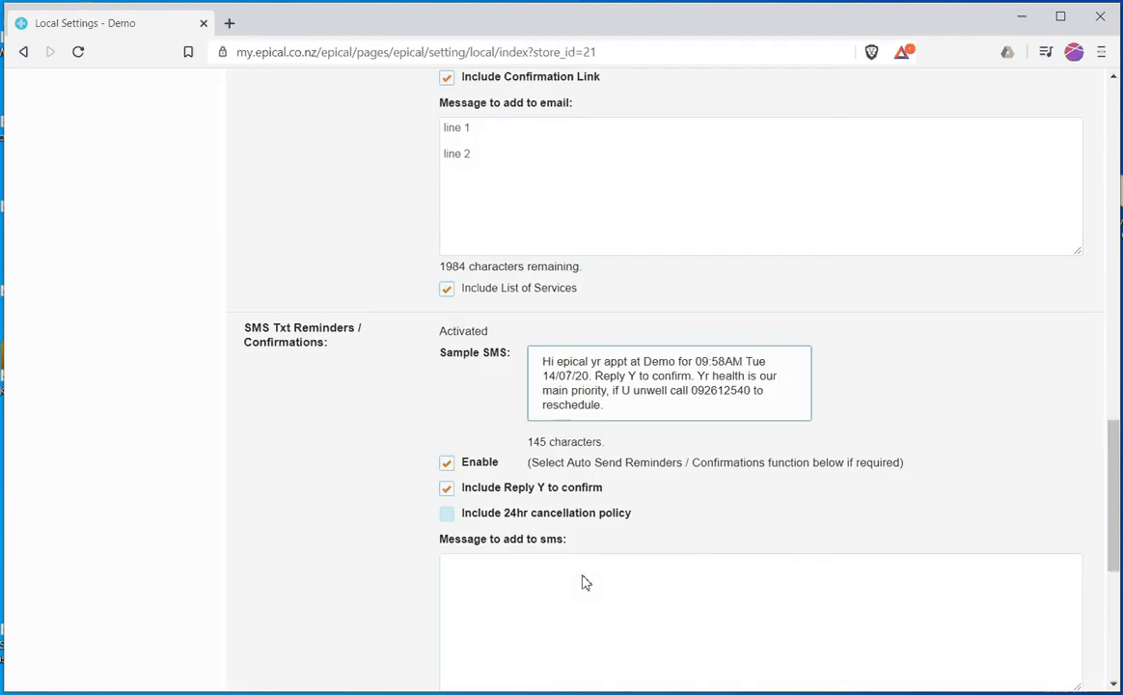
scroll(583, 580, up, 5)
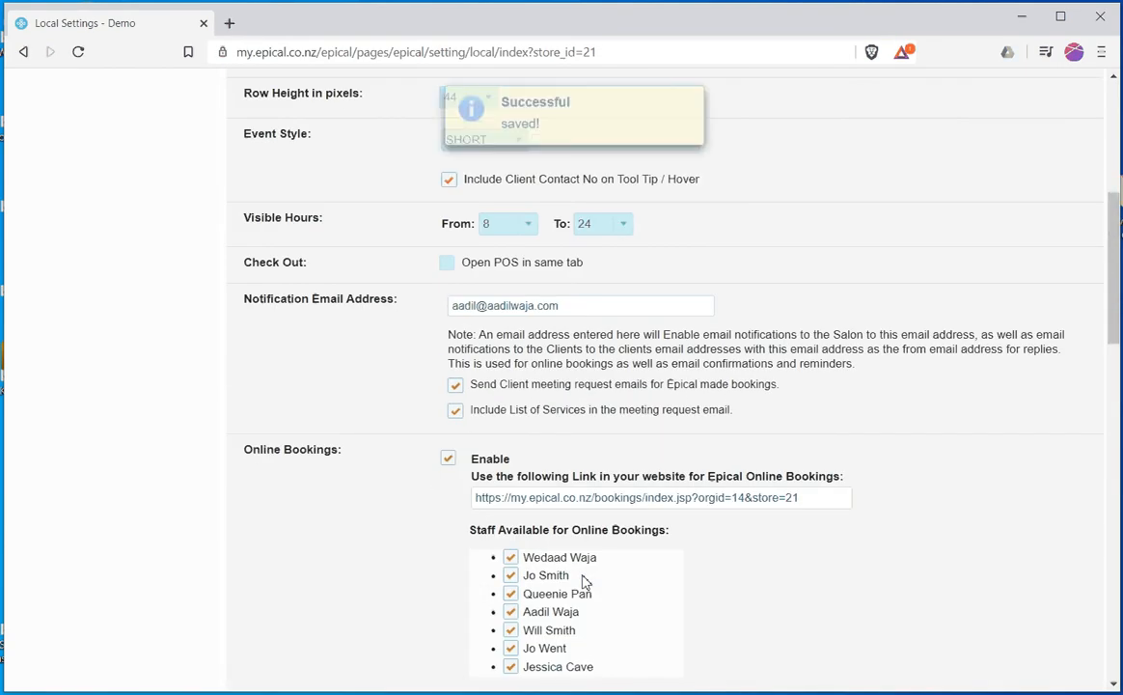
scroll(584, 580, up, 3)
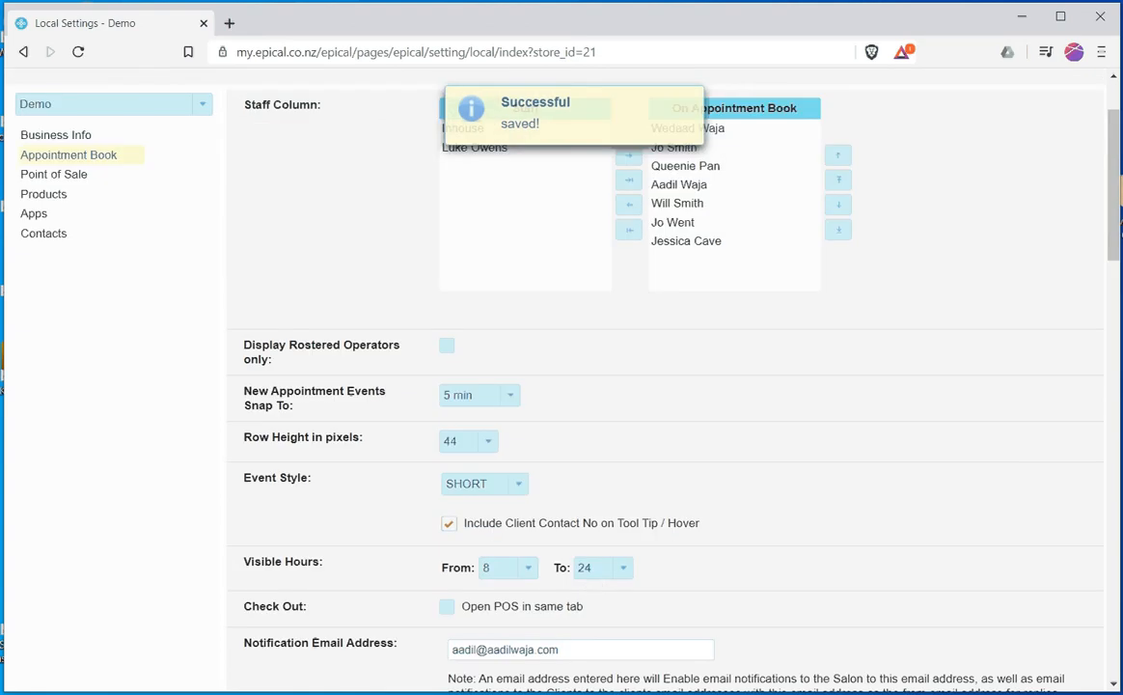
Step: Bring up the client online bookings window and start a new booking request for the service "Mens Cut - this is a cut"
drag(1121, 197, 599, 28)
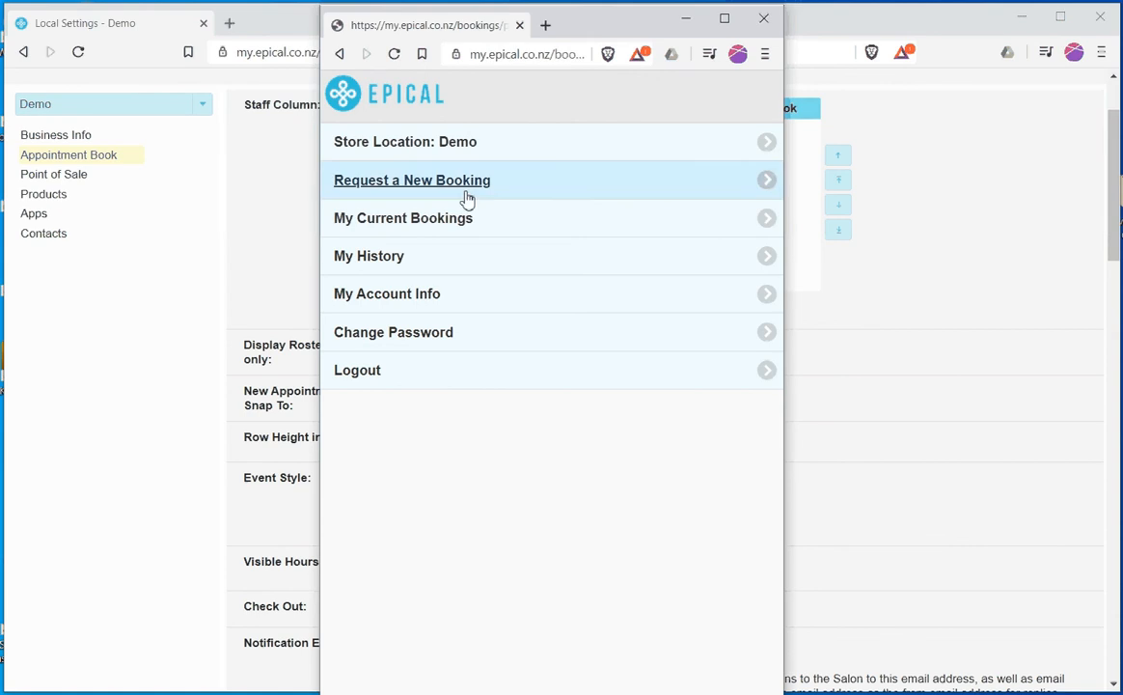
click(539, 184)
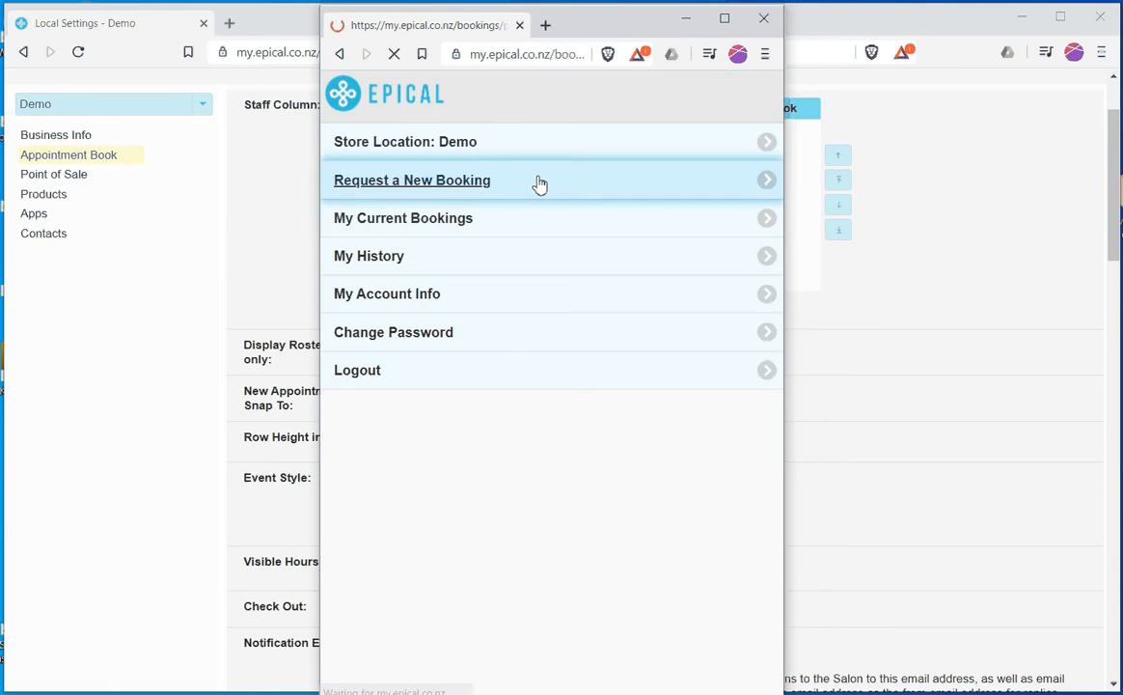
click(466, 300)
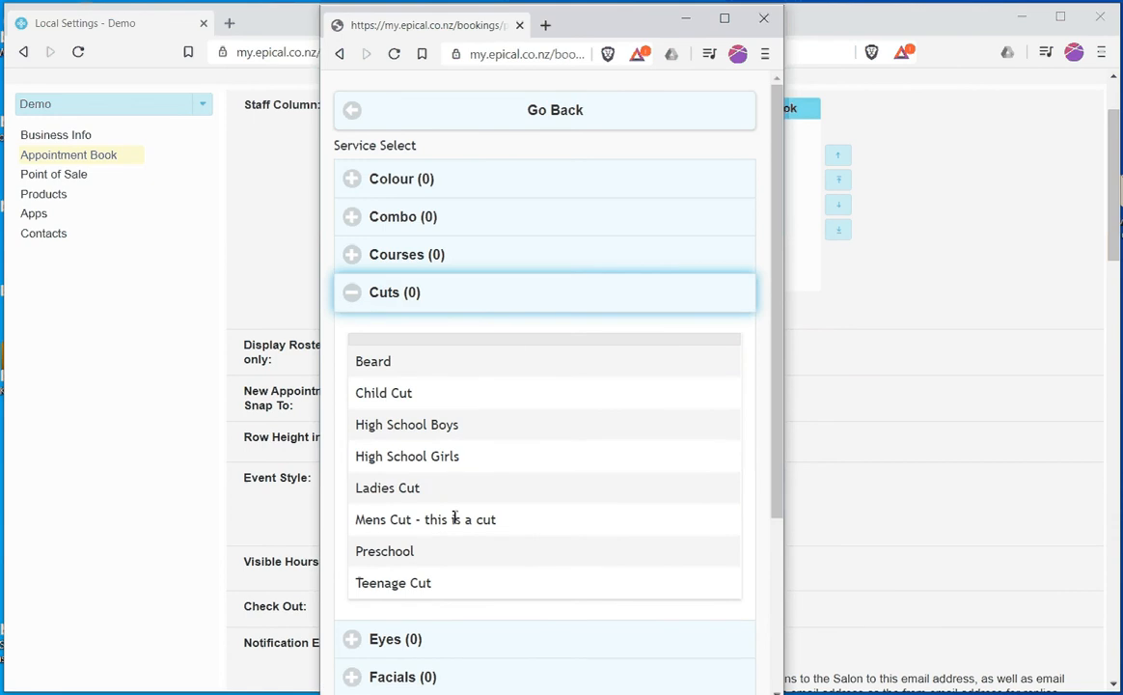
click(537, 522)
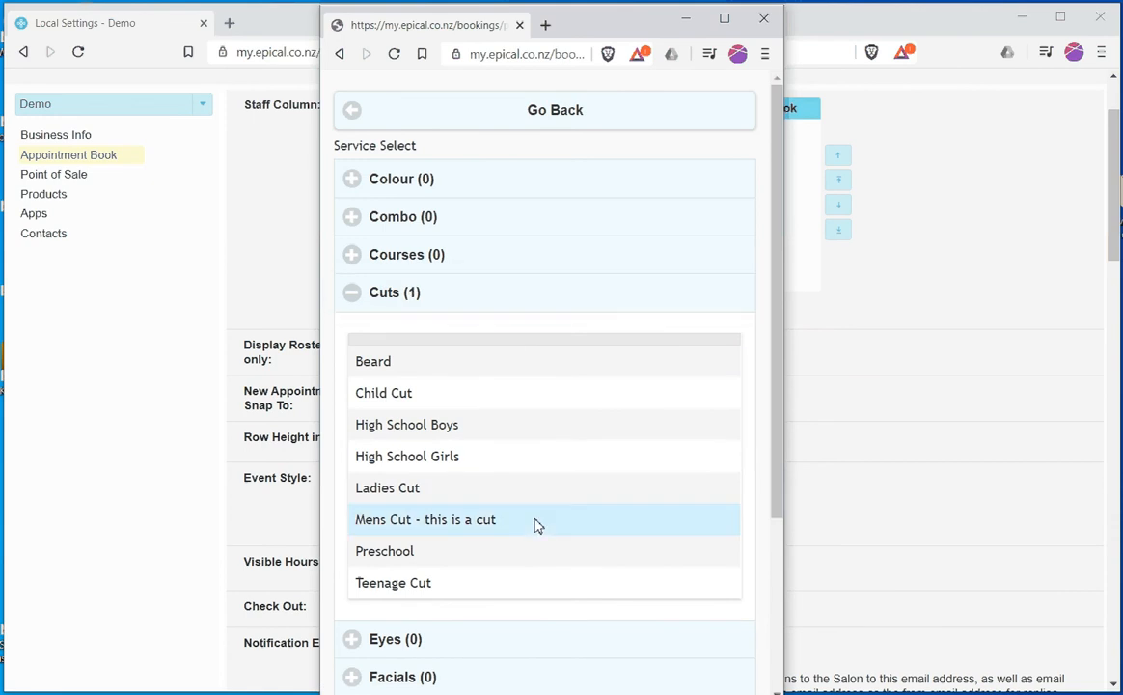
scroll(537, 526, down, 3)
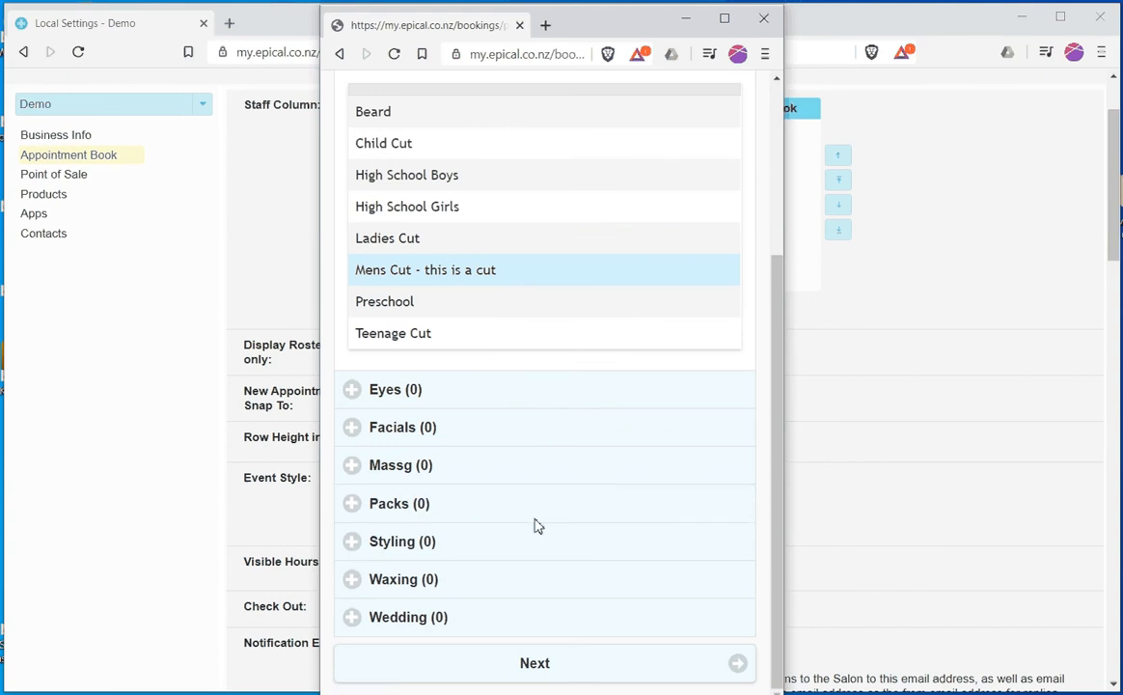
click(552, 678)
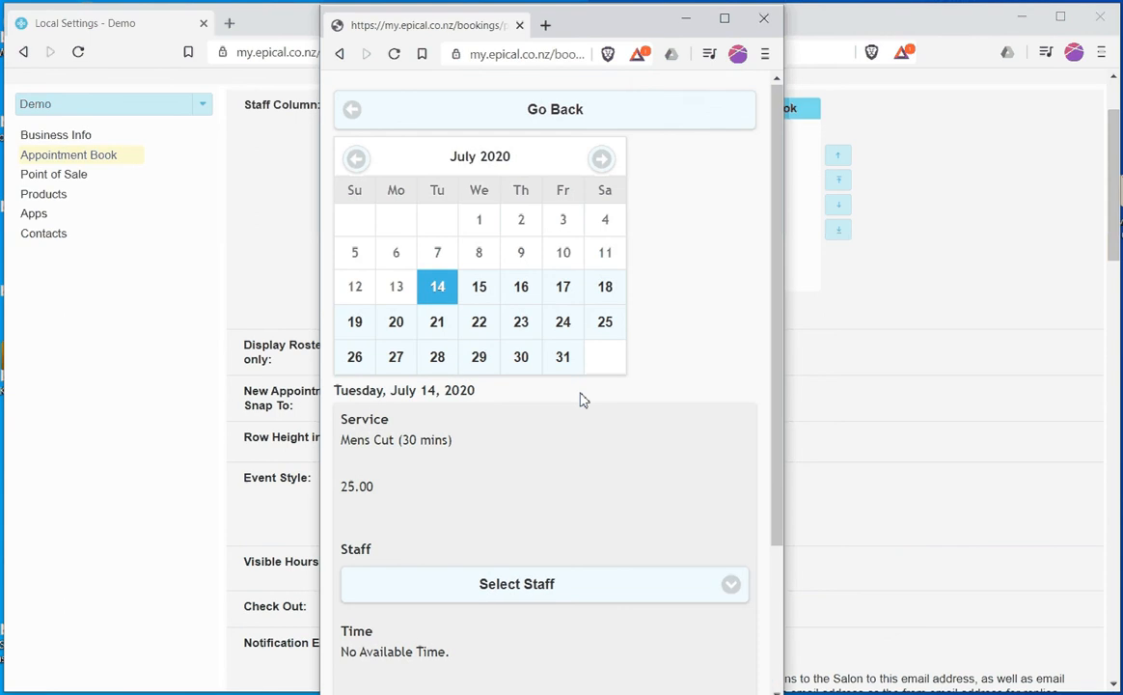
Step: Request the booking for Thursday, July 16, 2020 at 14:00 with the second listed staff member
click(519, 292)
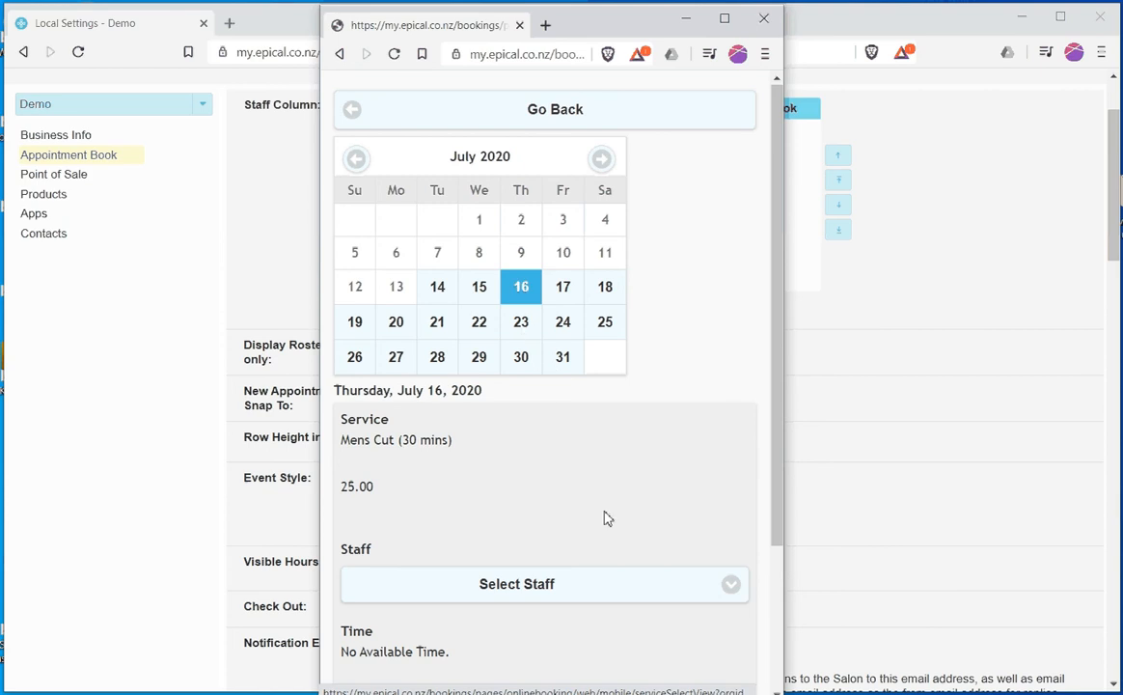
scroll(602, 441, down, 2)
click(591, 394)
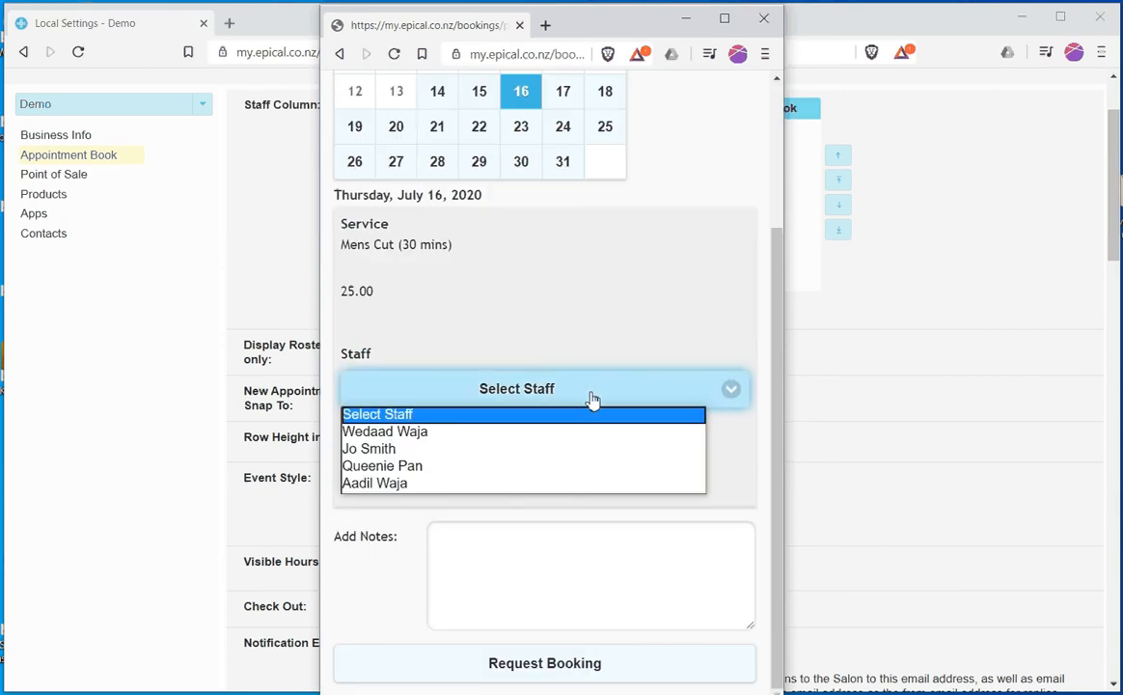
click(439, 450)
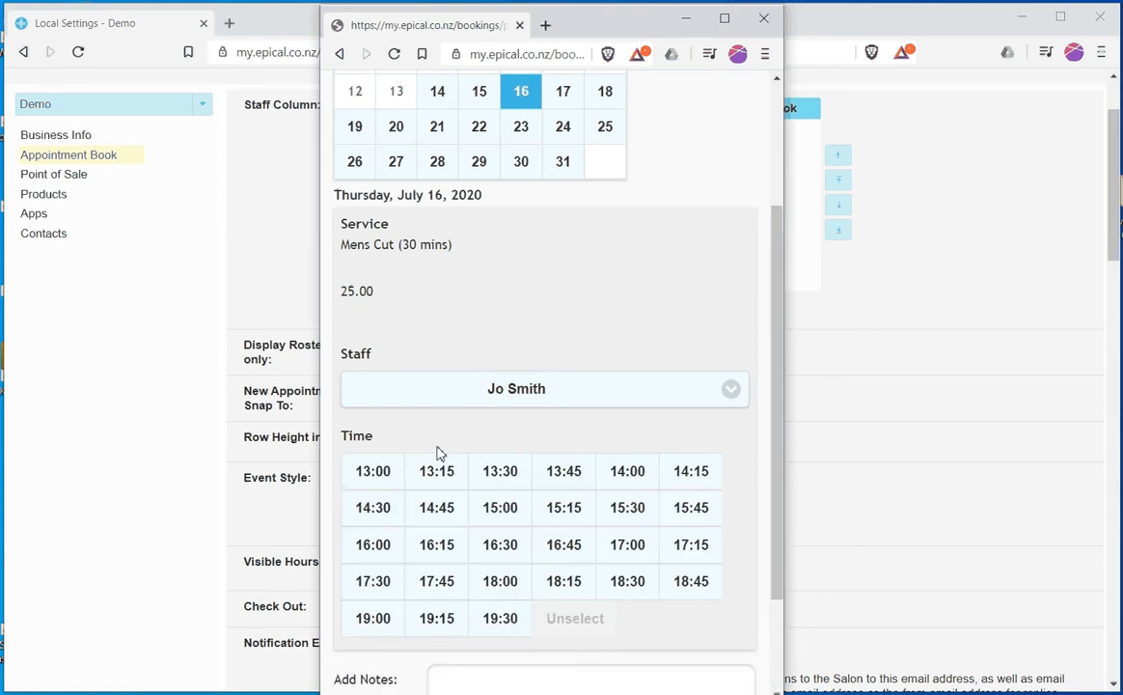
scroll(437, 453, down, 1)
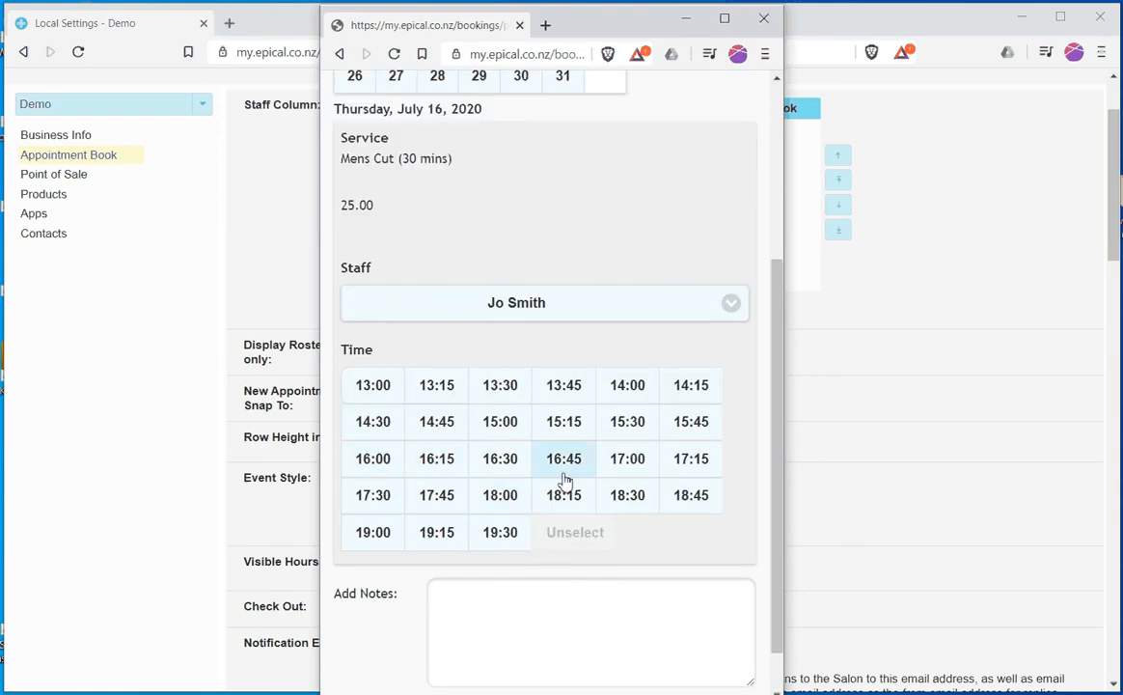
click(628, 393)
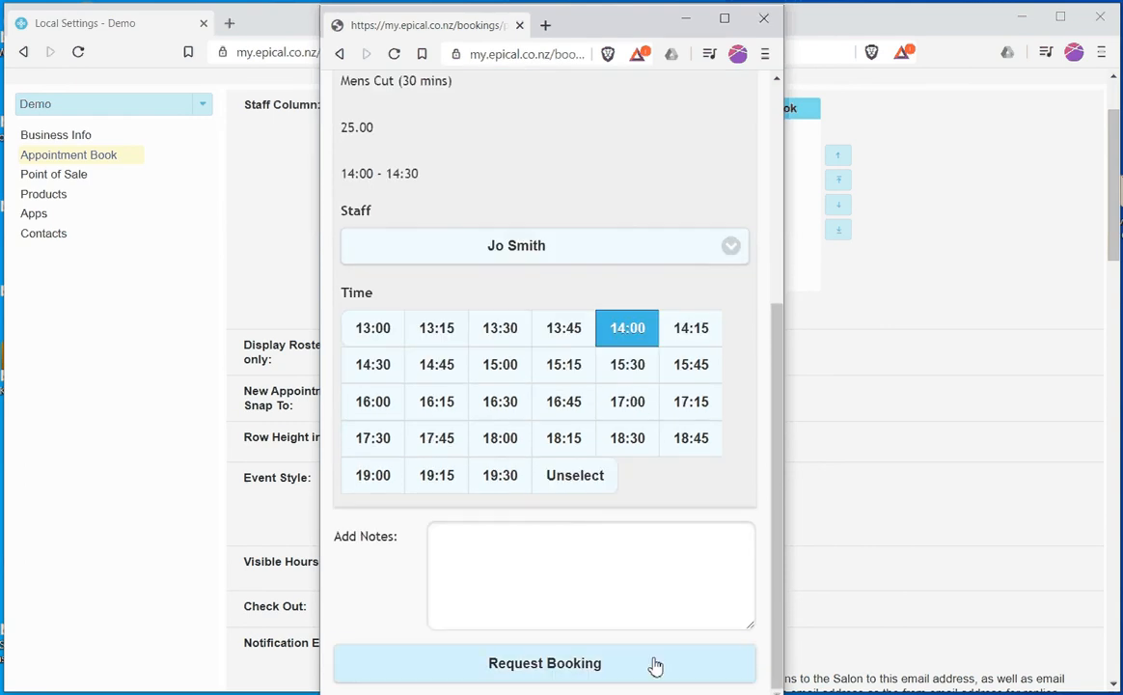
click(491, 678)
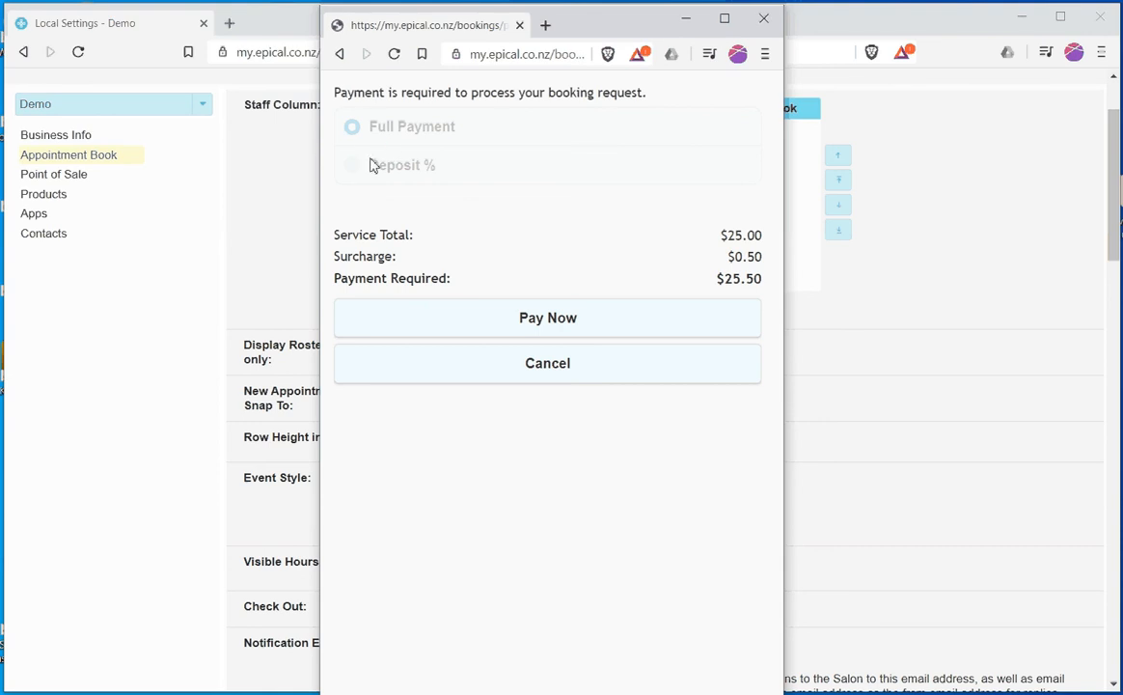
Step: Proceed to pay the booking in full and paste the copied test card number into the Stripe checkout
click(493, 319)
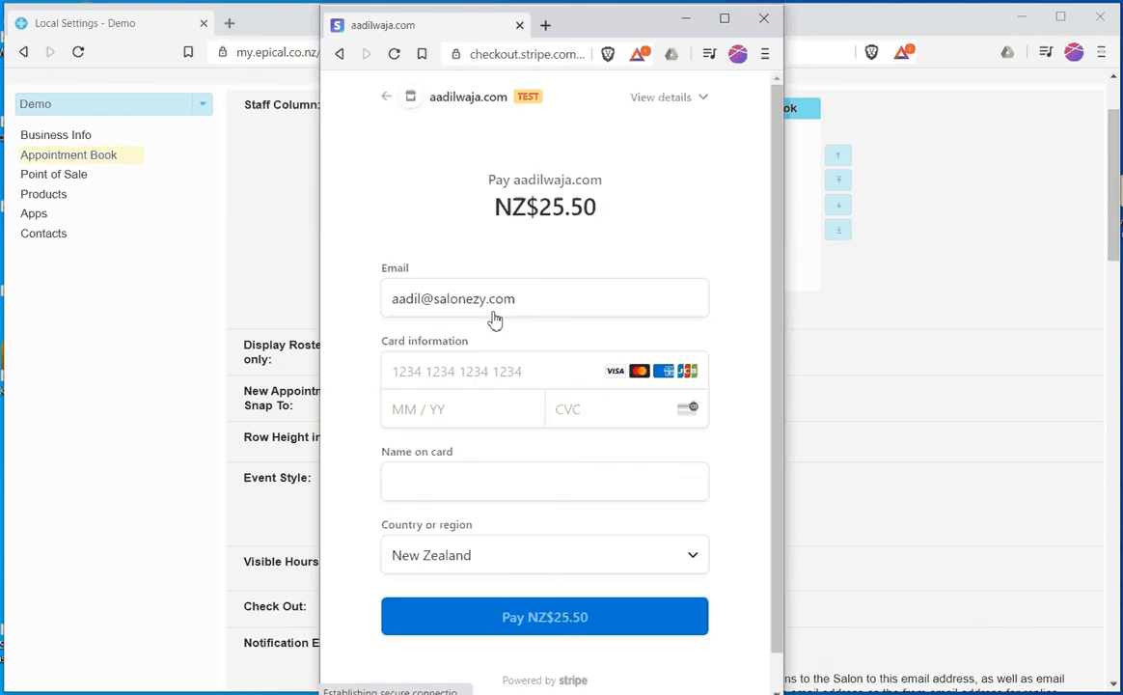
click(529, 372)
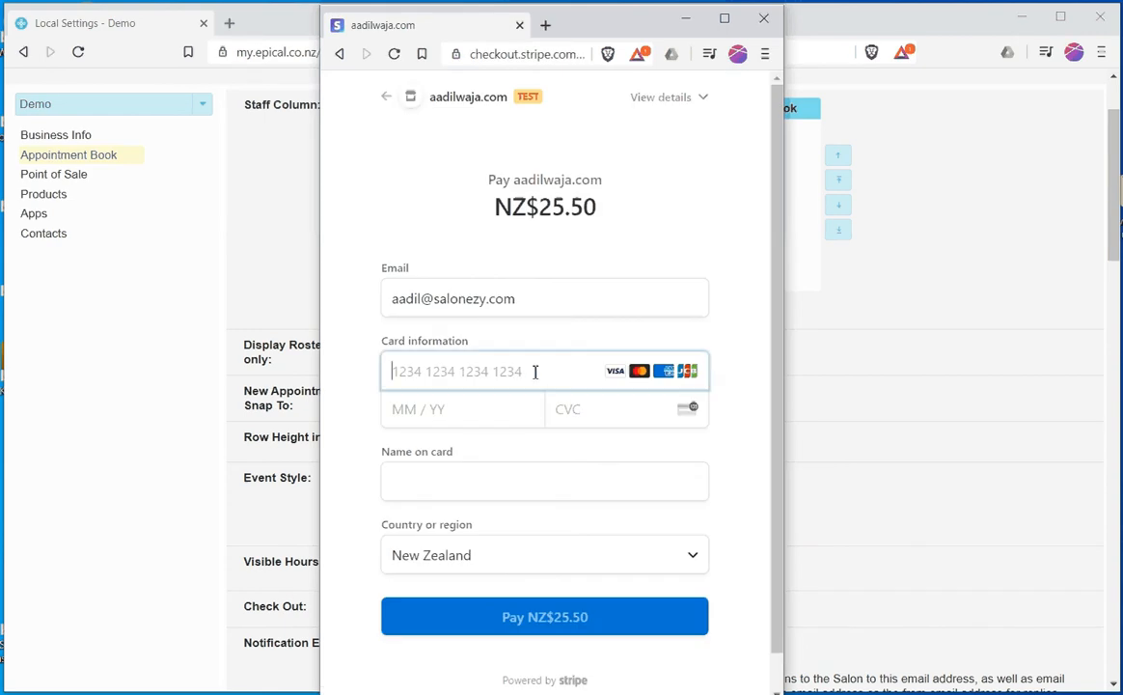
right_click(531, 371)
click(573, 525)
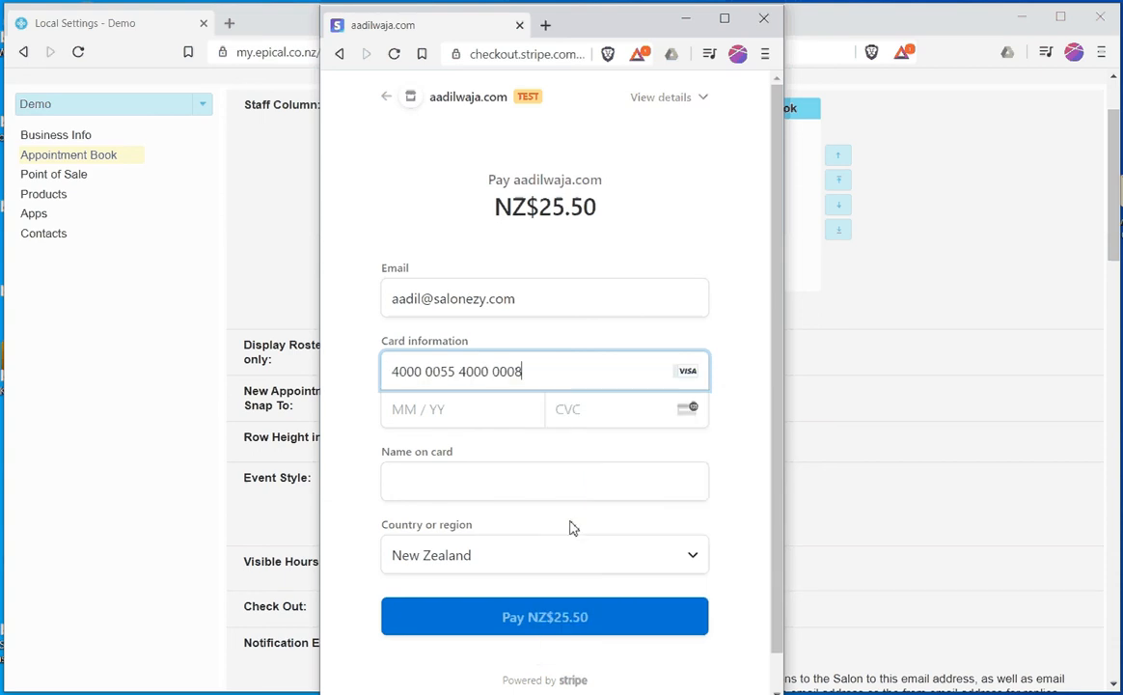
Step: Enter the card's expiry date and security code, set the name on card to "Testing", and submit the payment
click(393, 409)
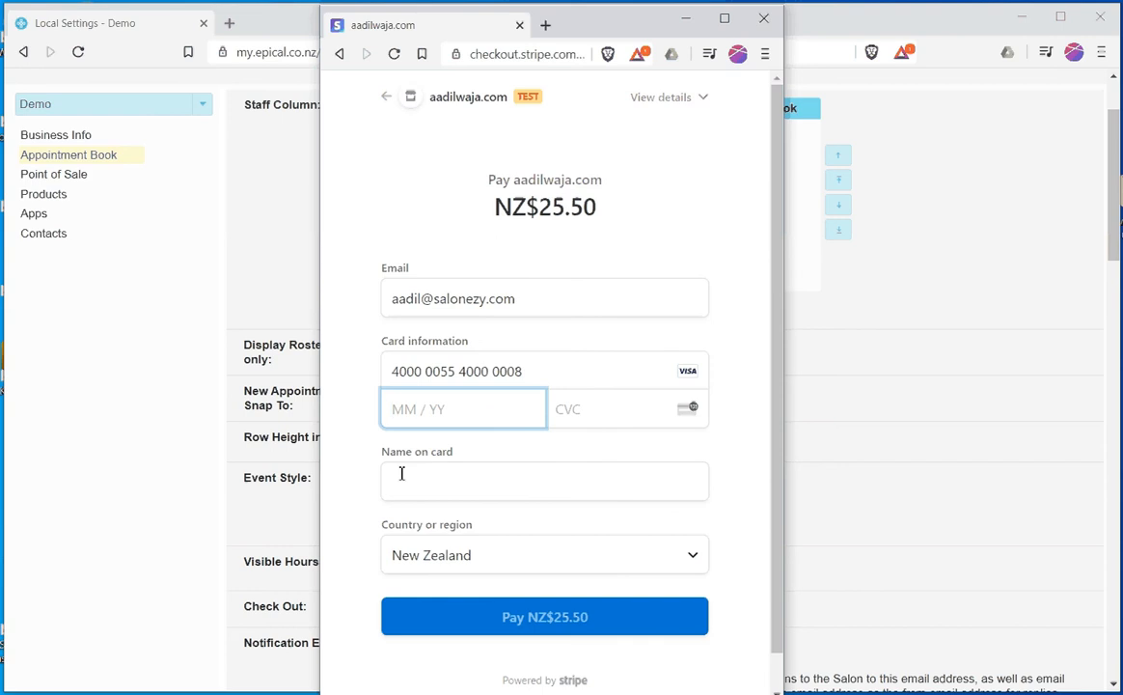
text(09 / 23)
click(609, 412)
text(1)
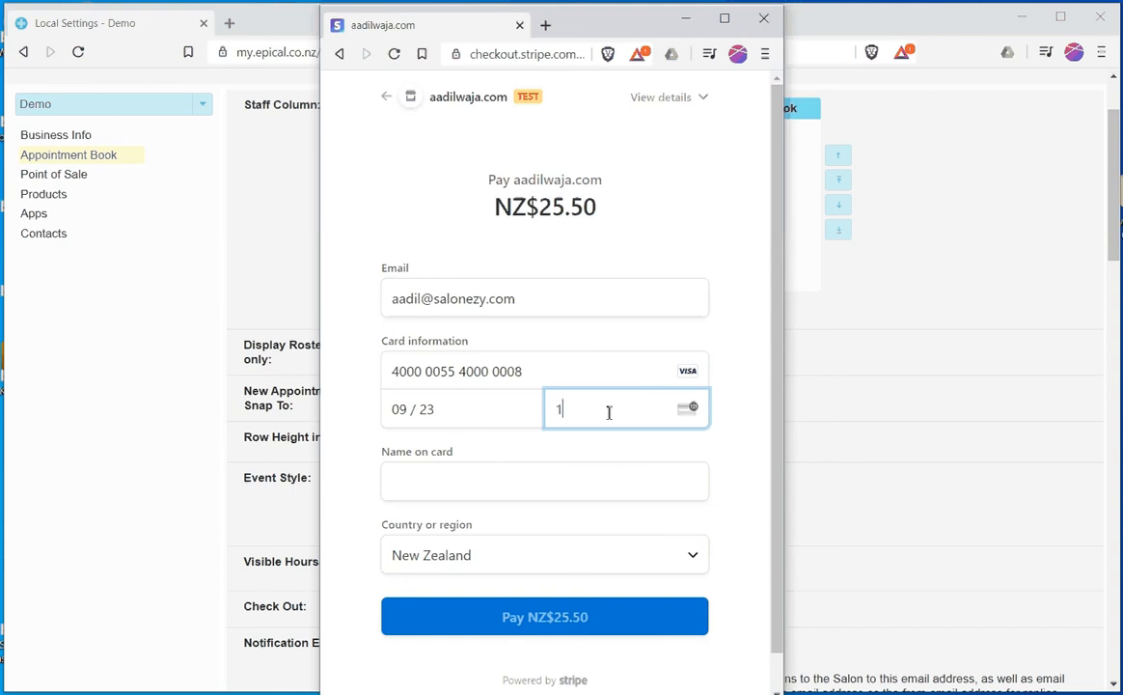
text(23)
click(555, 483)
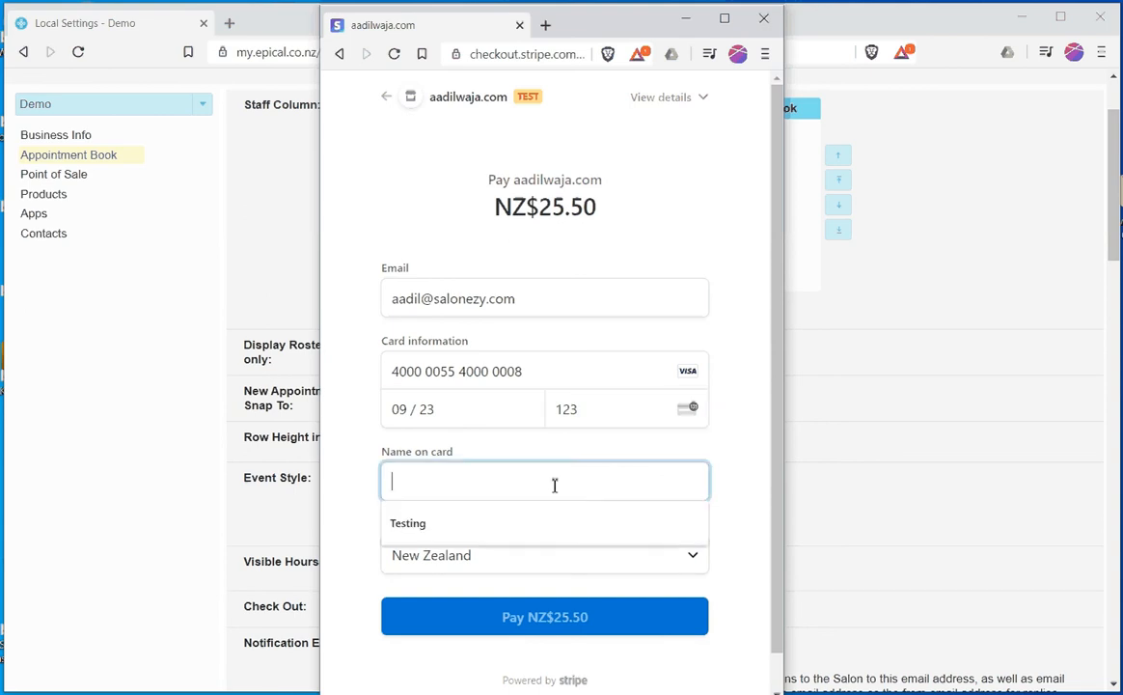
click(458, 523)
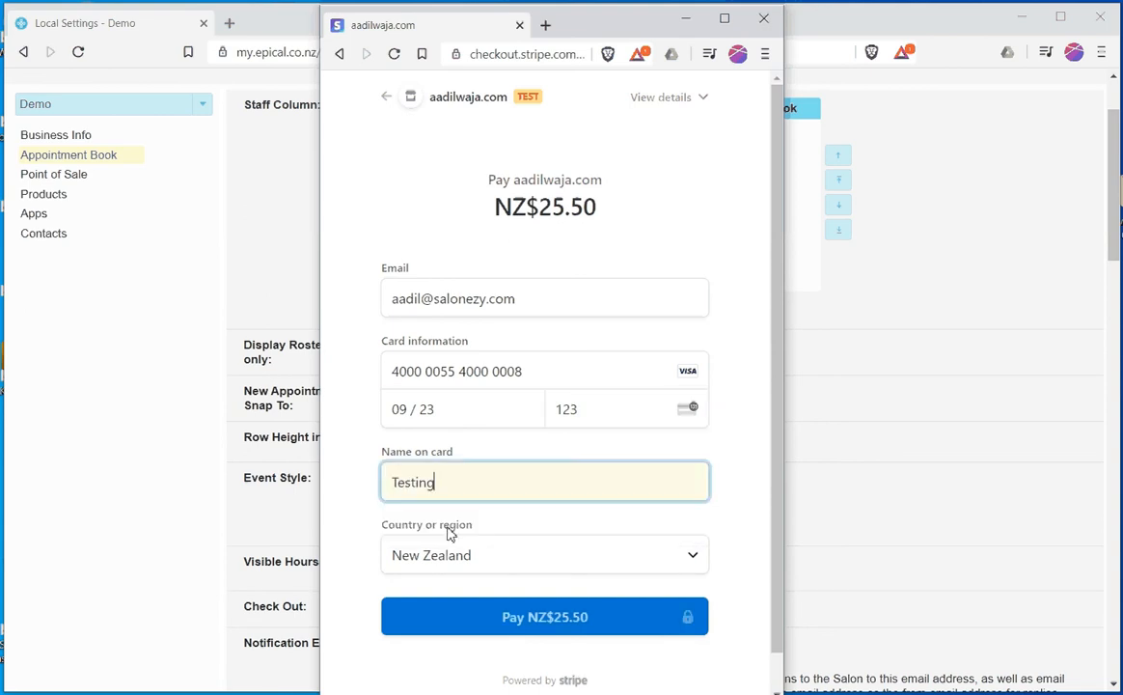
click(485, 624)
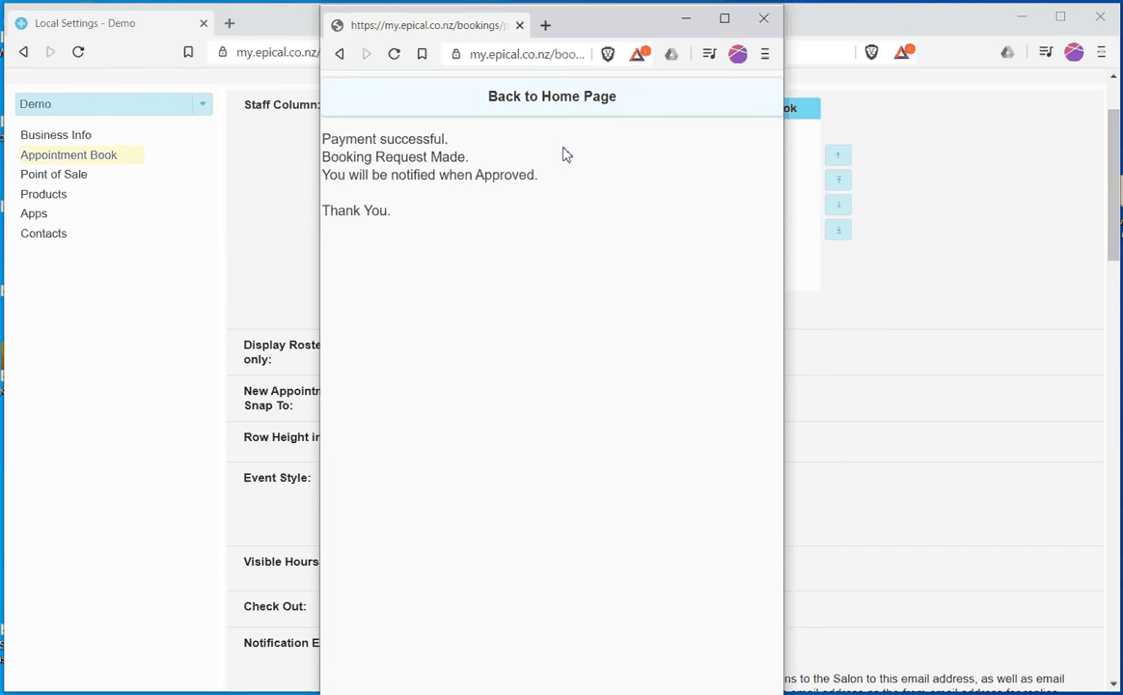
Step: Check the status and payment of the July 16, 2020 14:00 booking in the client's current bookings, and return to the home page
click(533, 103)
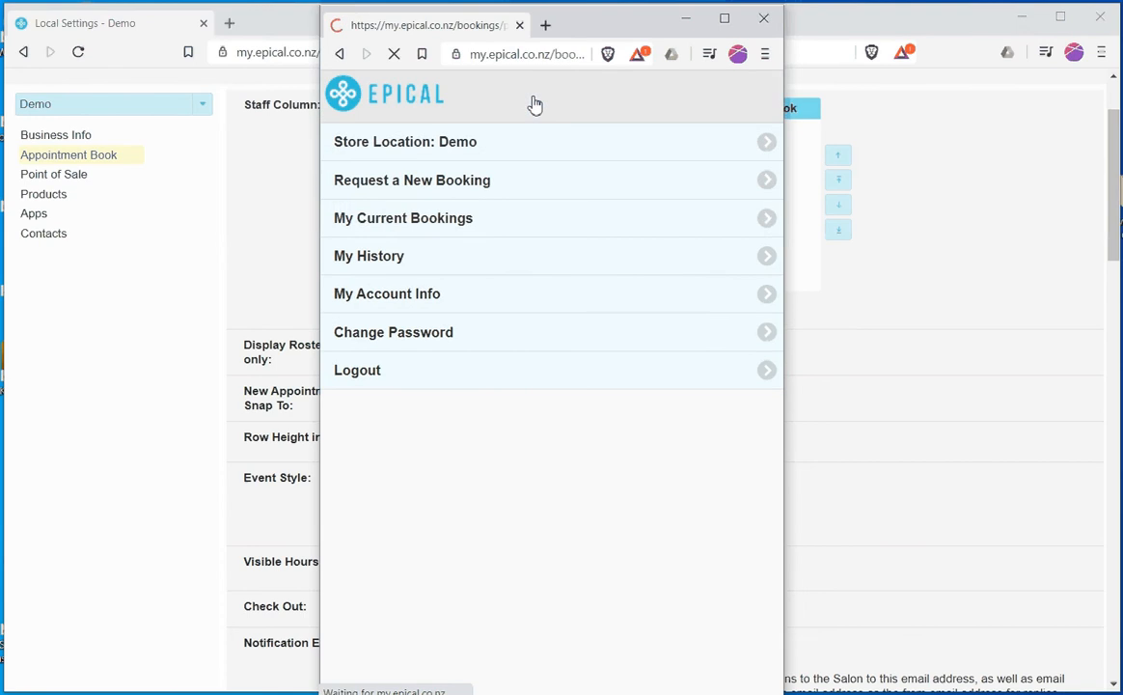
click(448, 228)
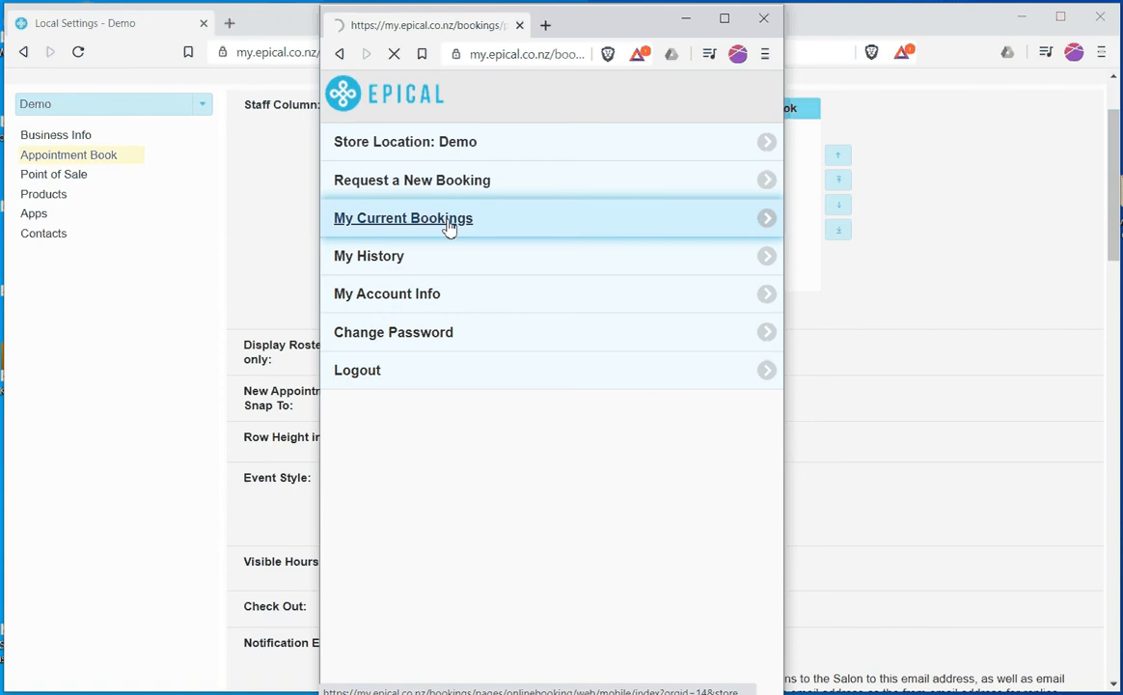
scroll(444, 232, down, 5)
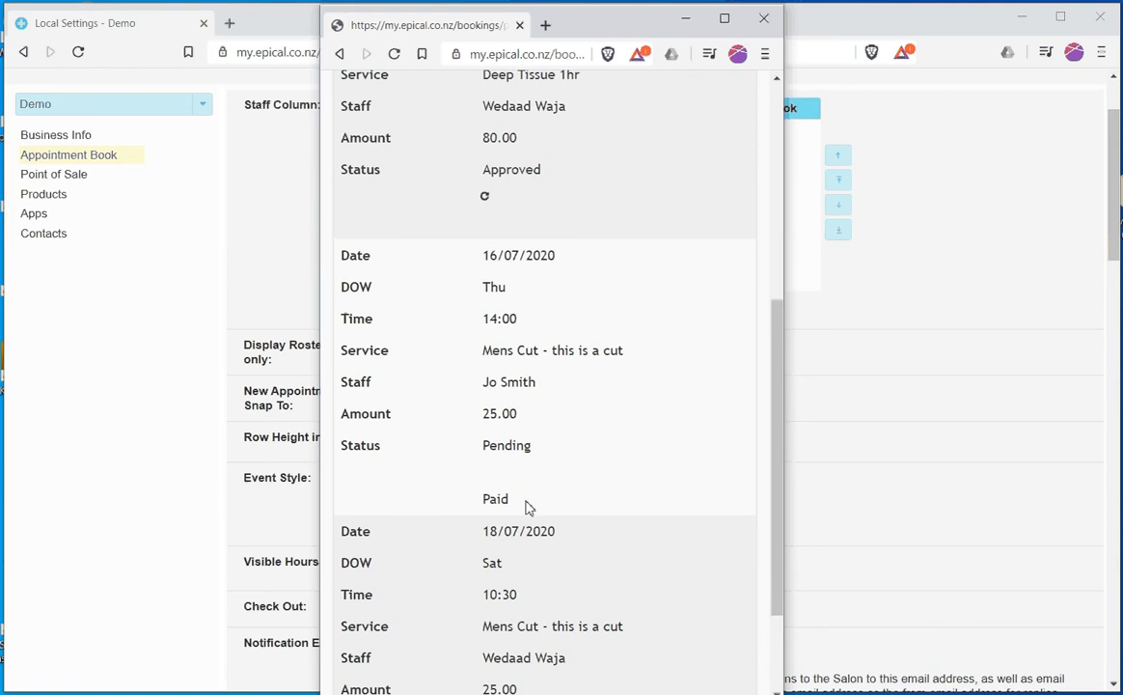
scroll(559, 458, down, 2)
scroll(559, 459, up, 6)
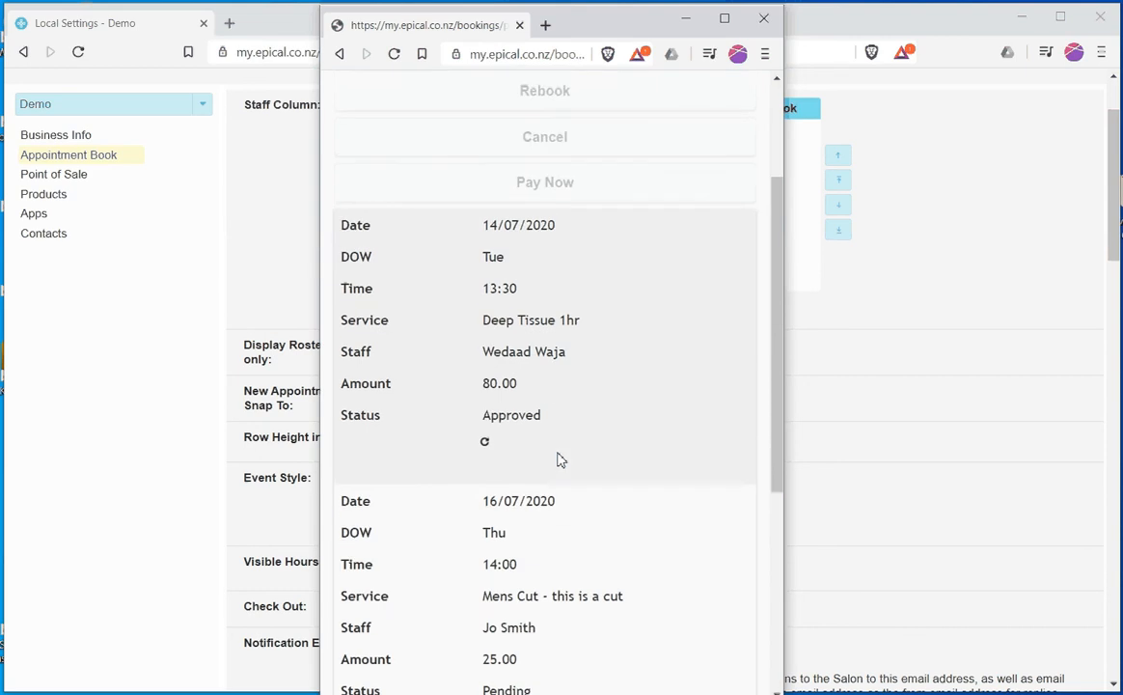
click(453, 111)
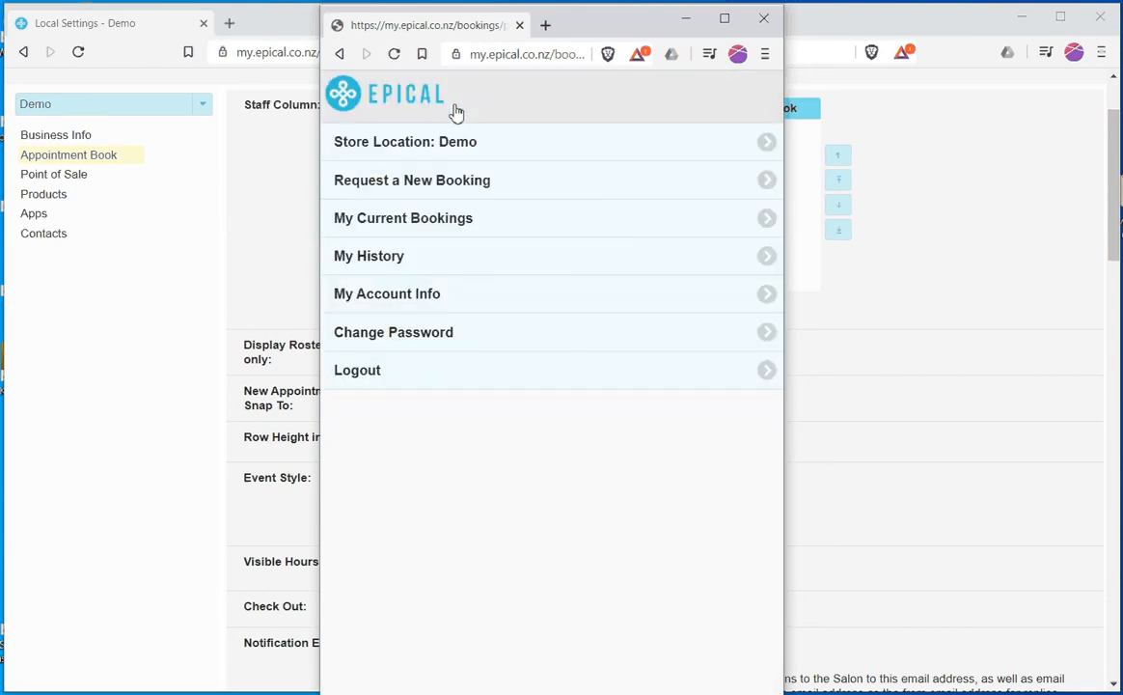
Step: Start a new booking request and select the service "Mens Cut - this is a cut" from the Cuts category
click(463, 192)
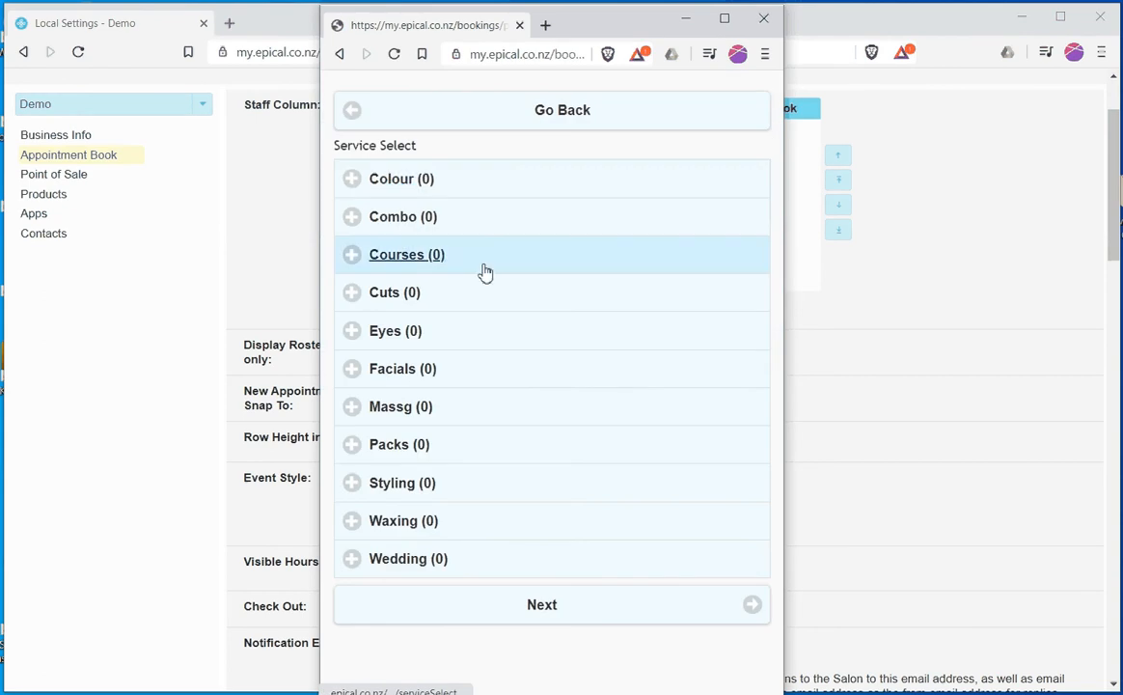
click(382, 301)
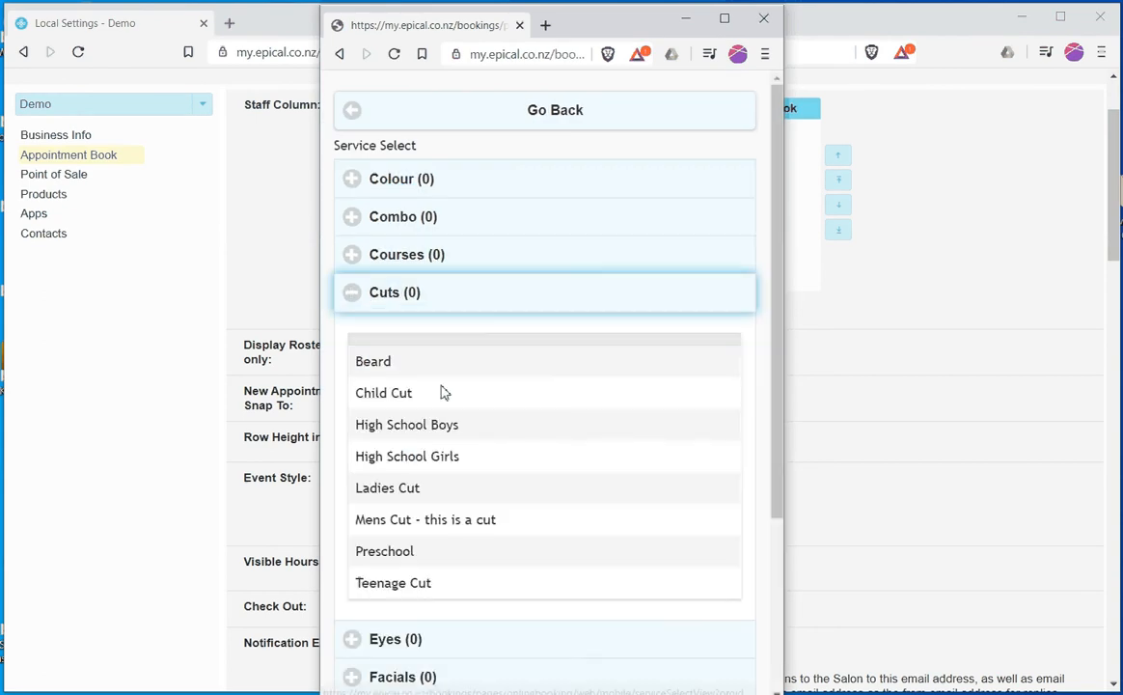
click(413, 521)
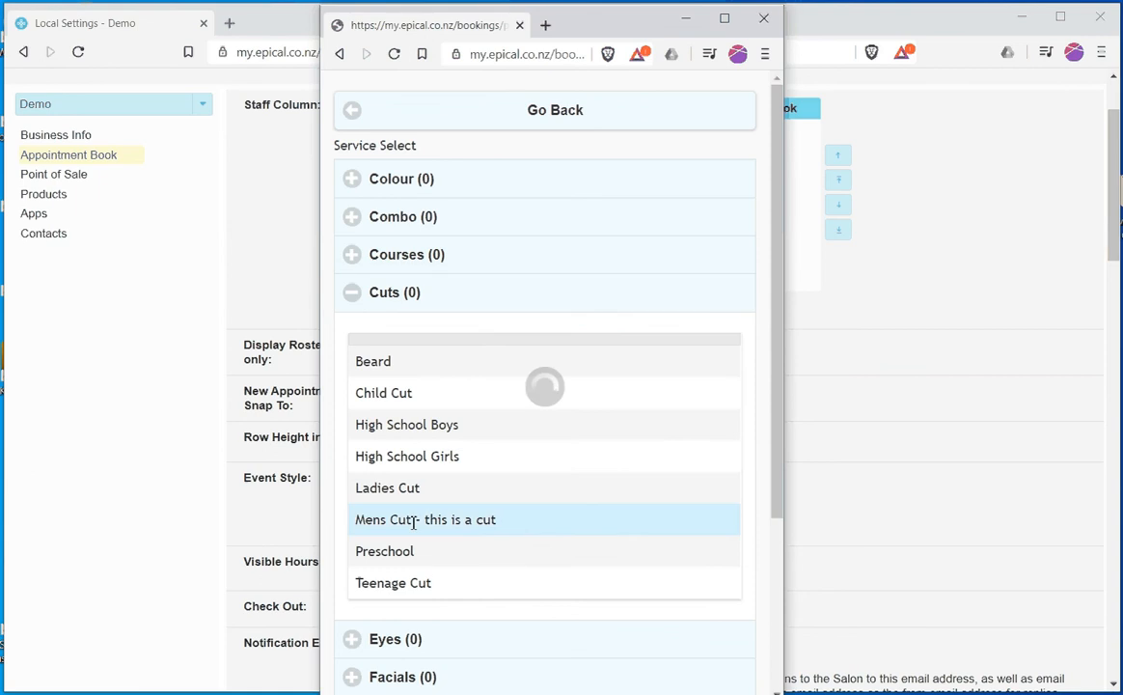
Step: Add "Deep Tissue 1hr" from Massg and "Full Head Colour" from Colour to the request, and continue to scheduling
scroll(459, 359, down, 3)
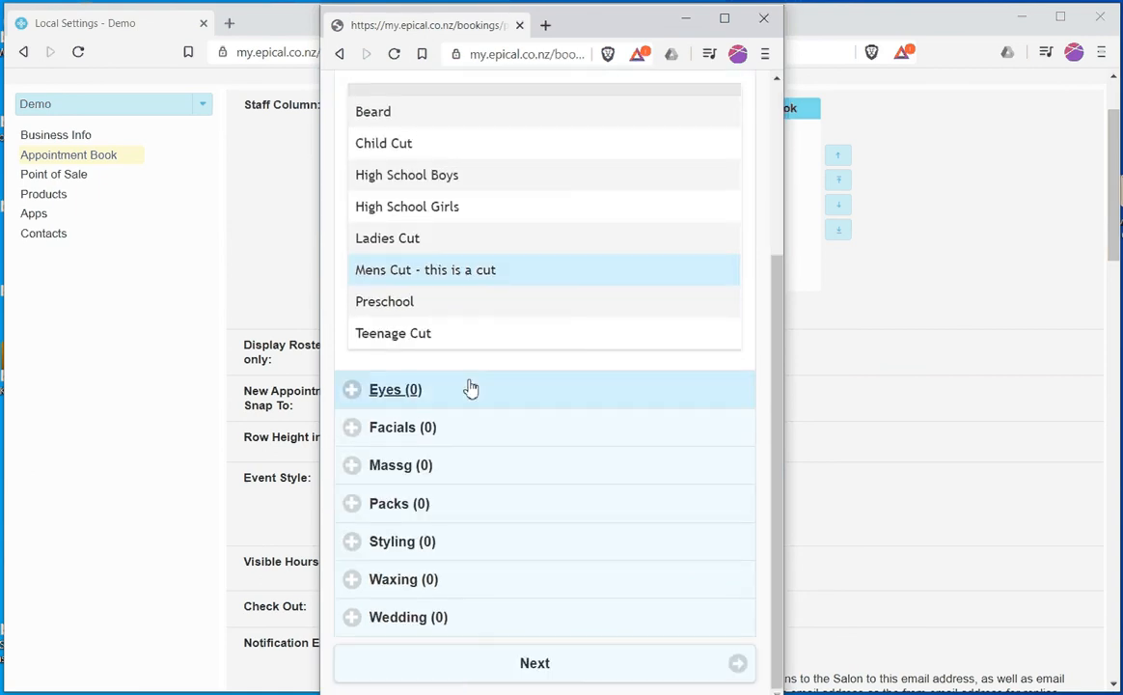
click(400, 470)
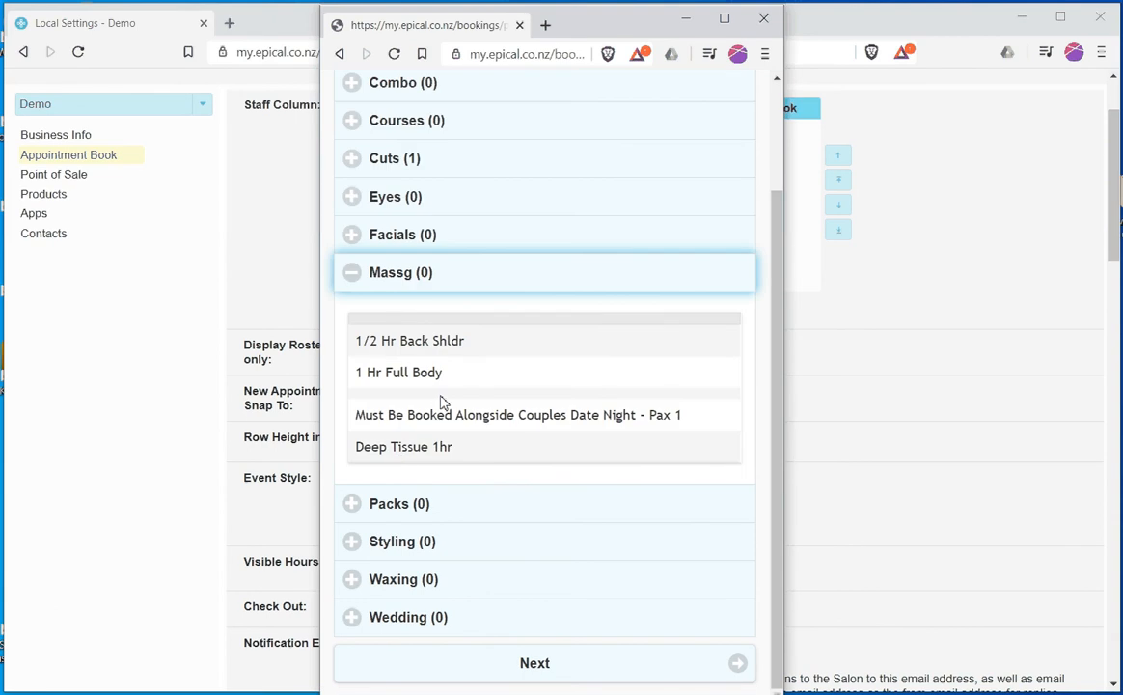
click(424, 448)
scroll(424, 449, up, 2)
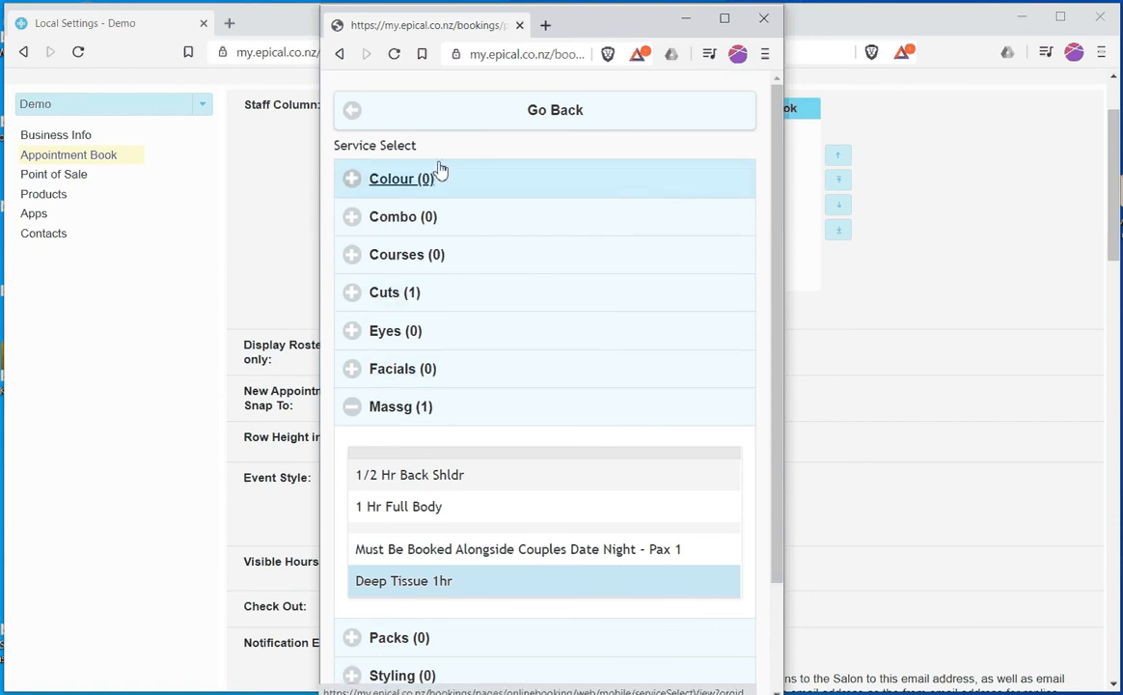
click(402, 184)
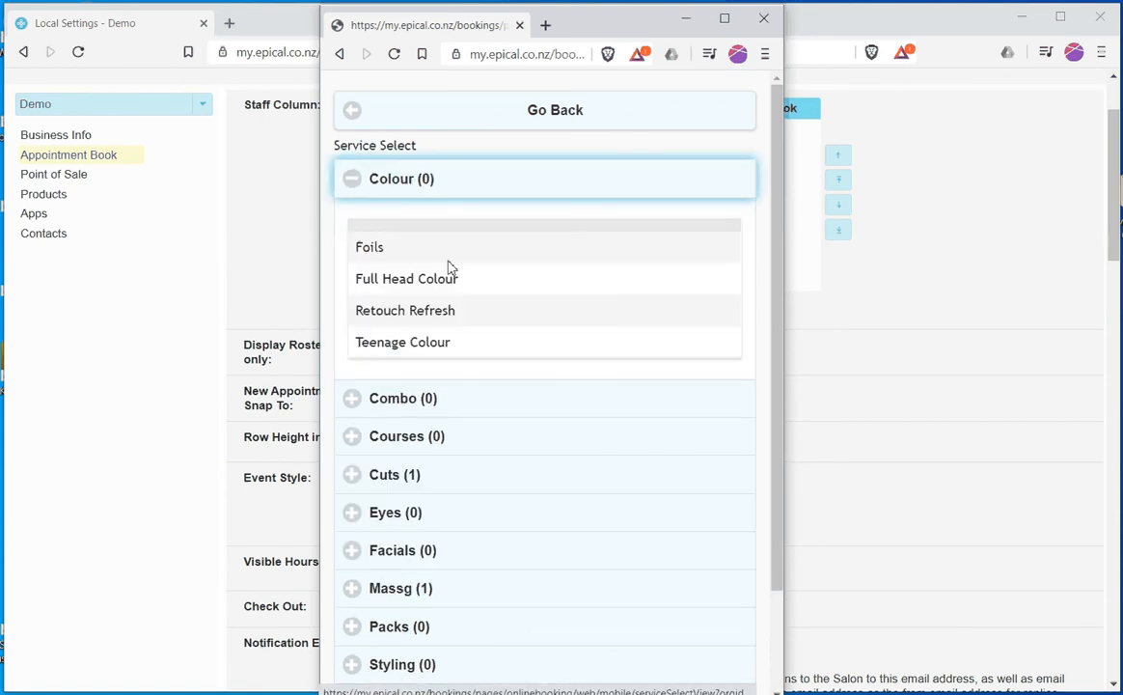
click(426, 278)
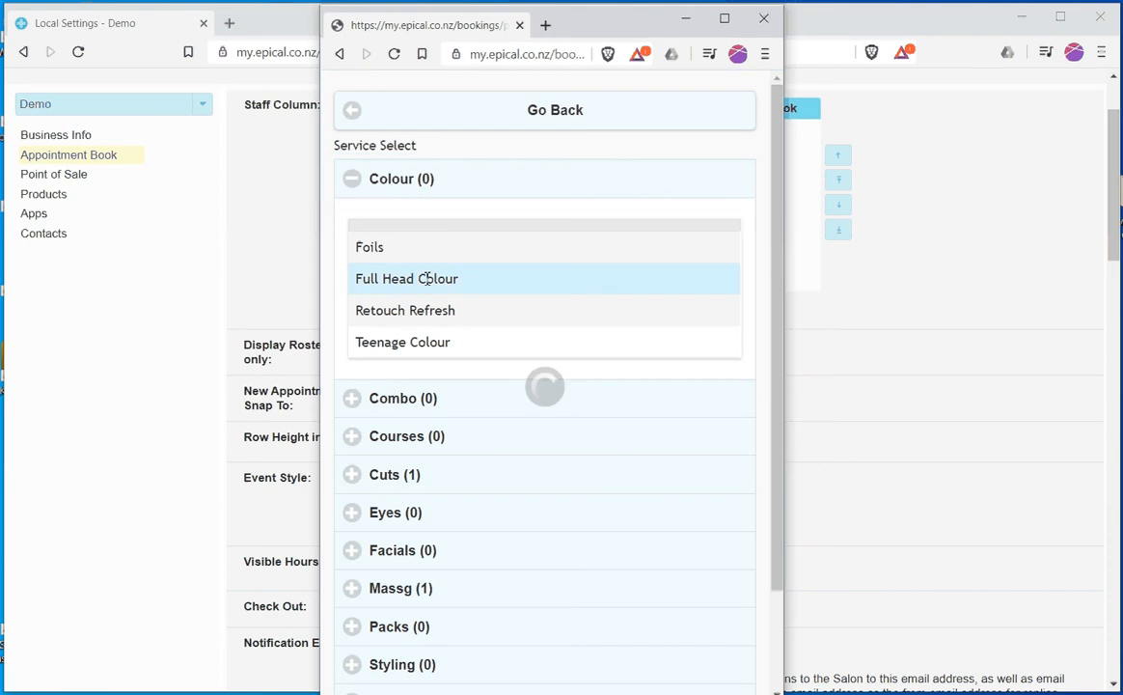
scroll(426, 291, down, 2)
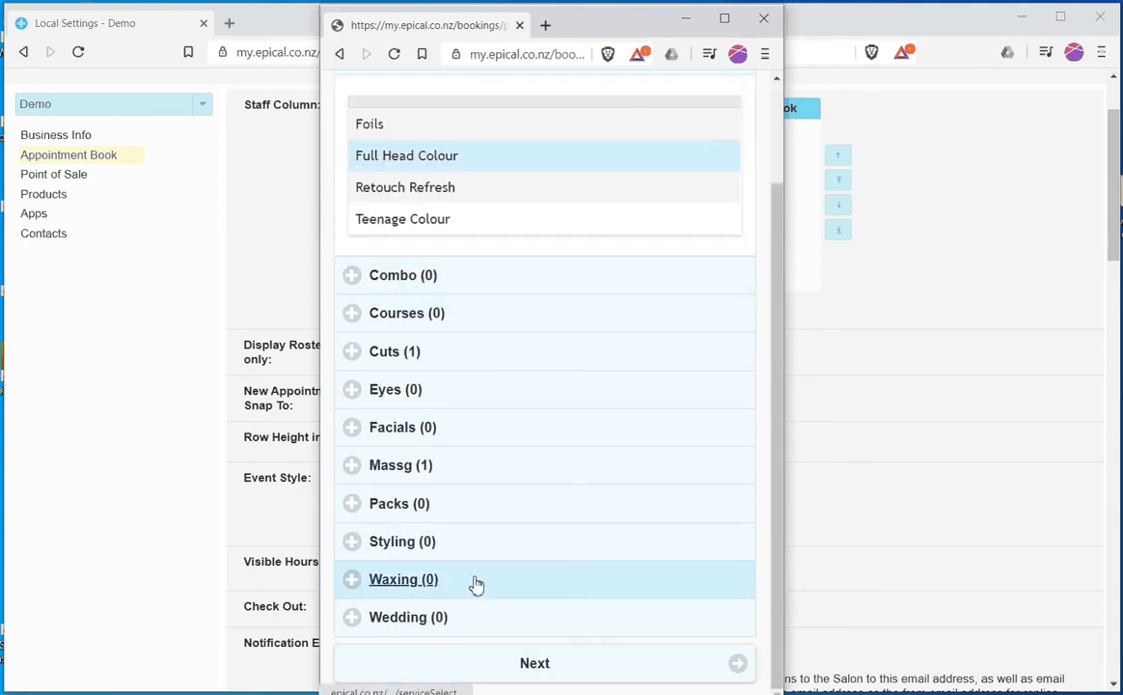
click(498, 667)
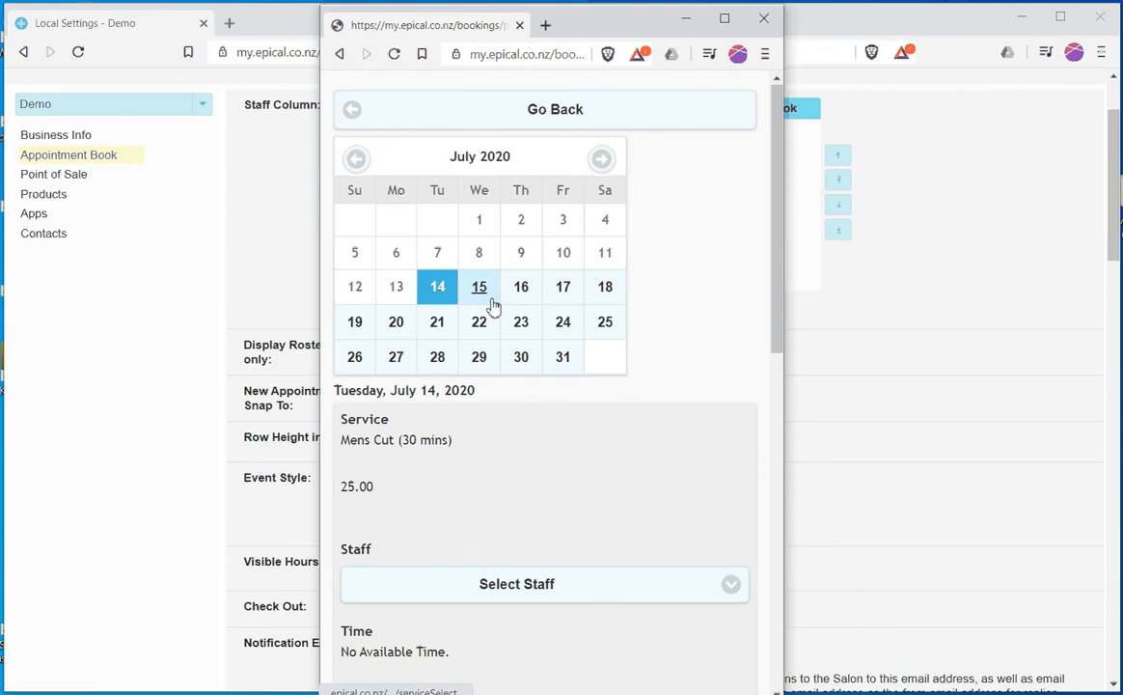
Step: Set the booking date to Wednesday, July 22, 2020 and schedule the Mens Cut at 11:00 with the first listed staff member
click(401, 326)
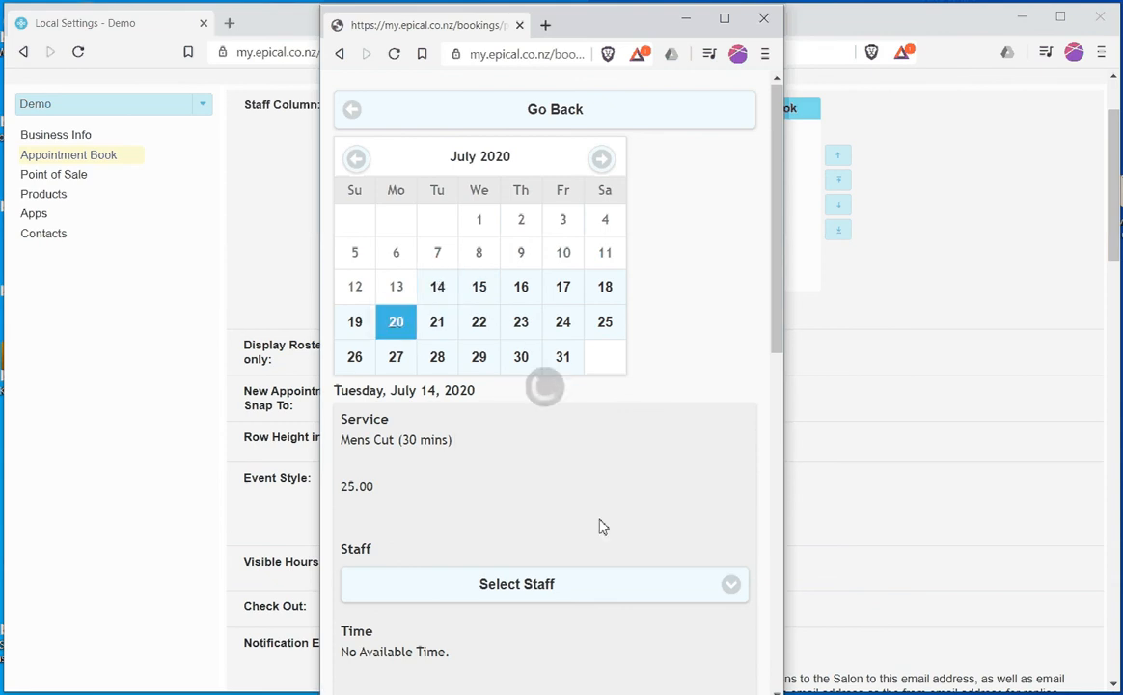
click(482, 327)
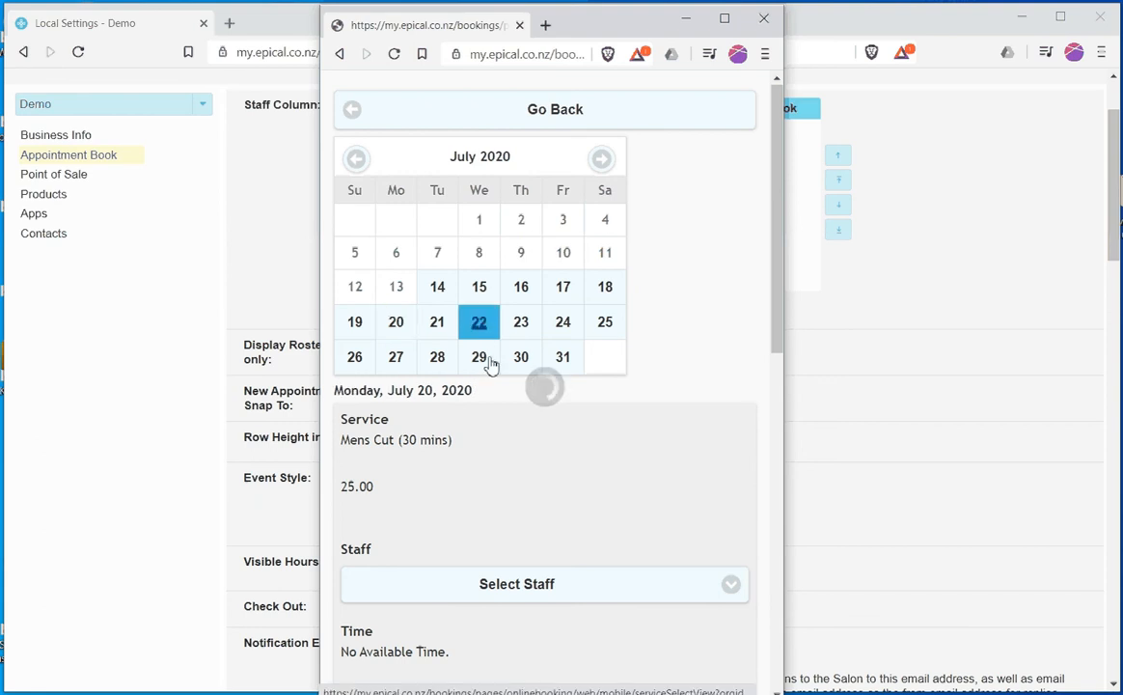
scroll(592, 545, down, 3)
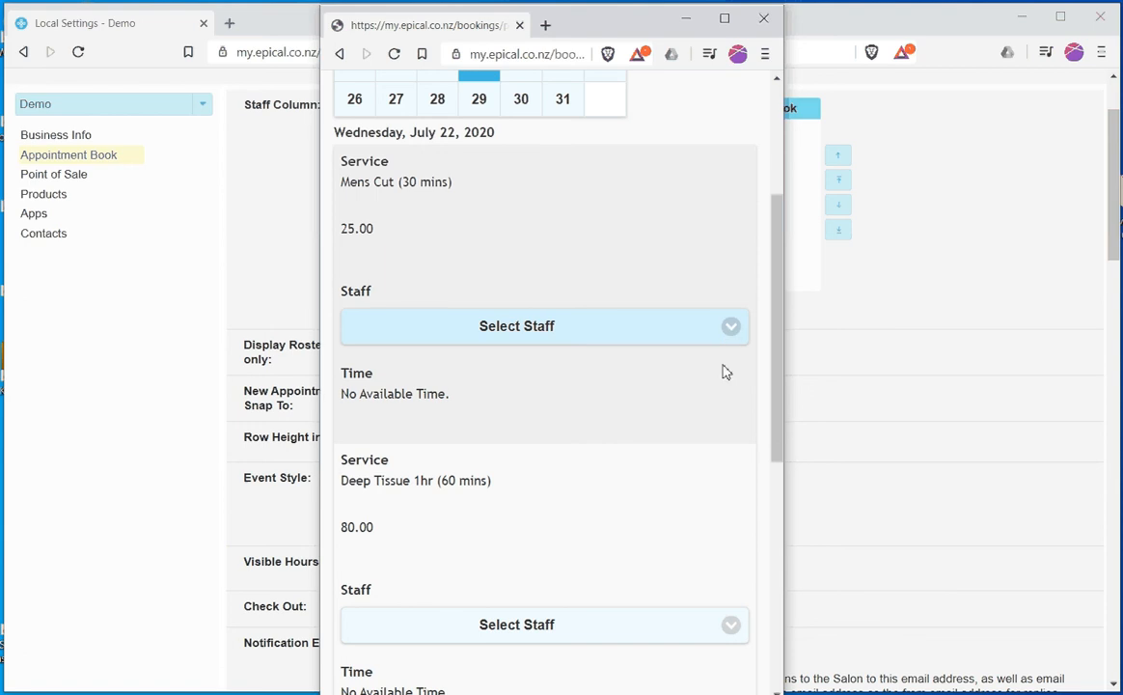
click(519, 326)
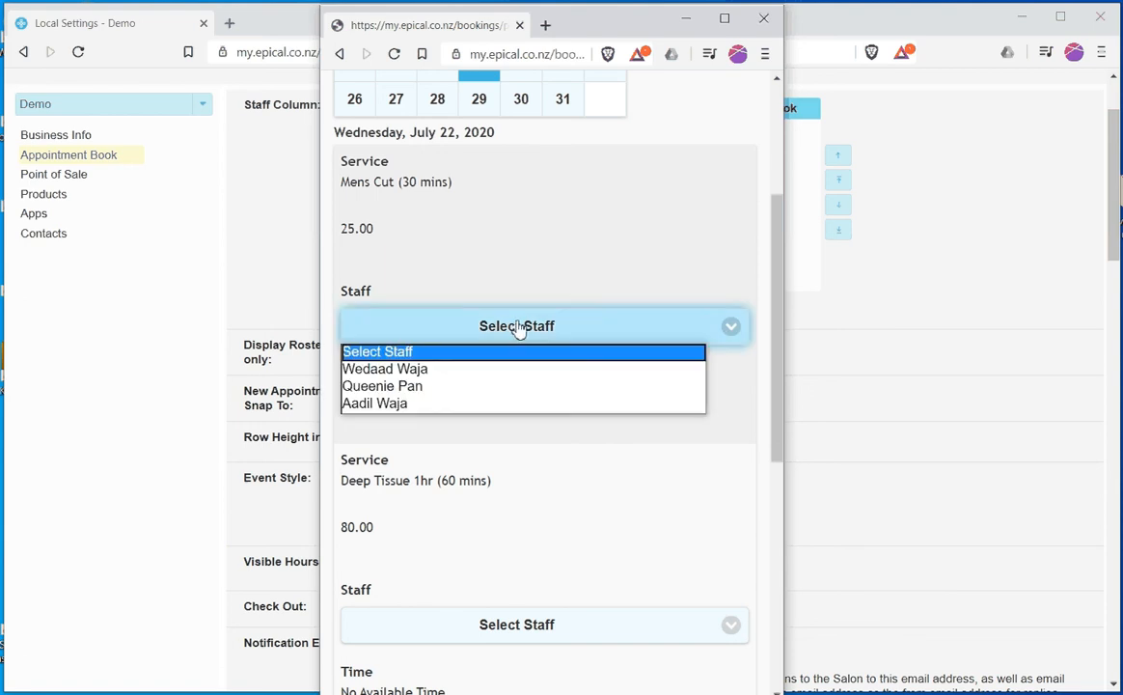
click(436, 370)
scroll(460, 392, down, 2)
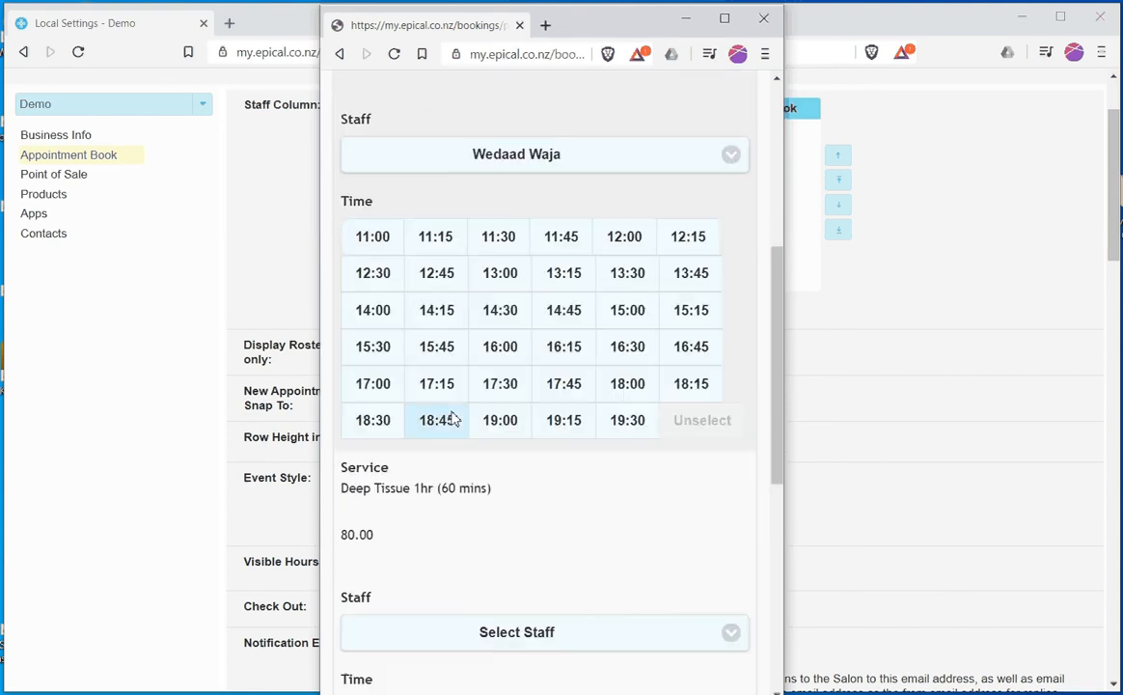
click(372, 239)
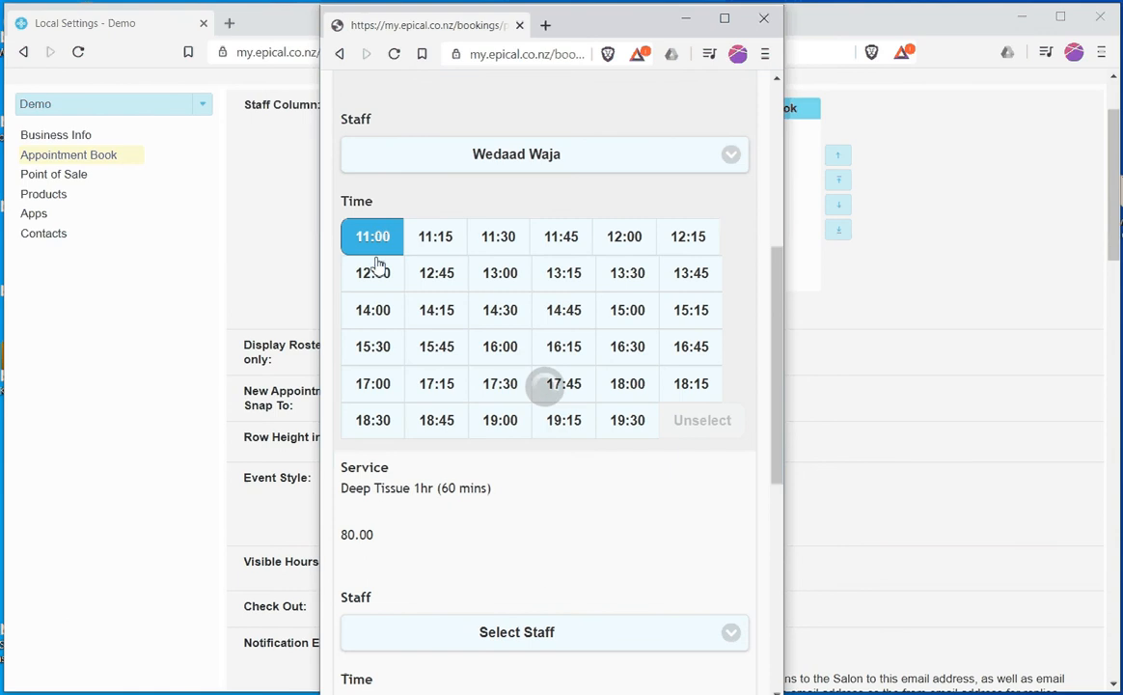
Step: Schedule the Deep Tissue 1hr service at 11:30 with the first listed staff member
scroll(521, 514, down, 1)
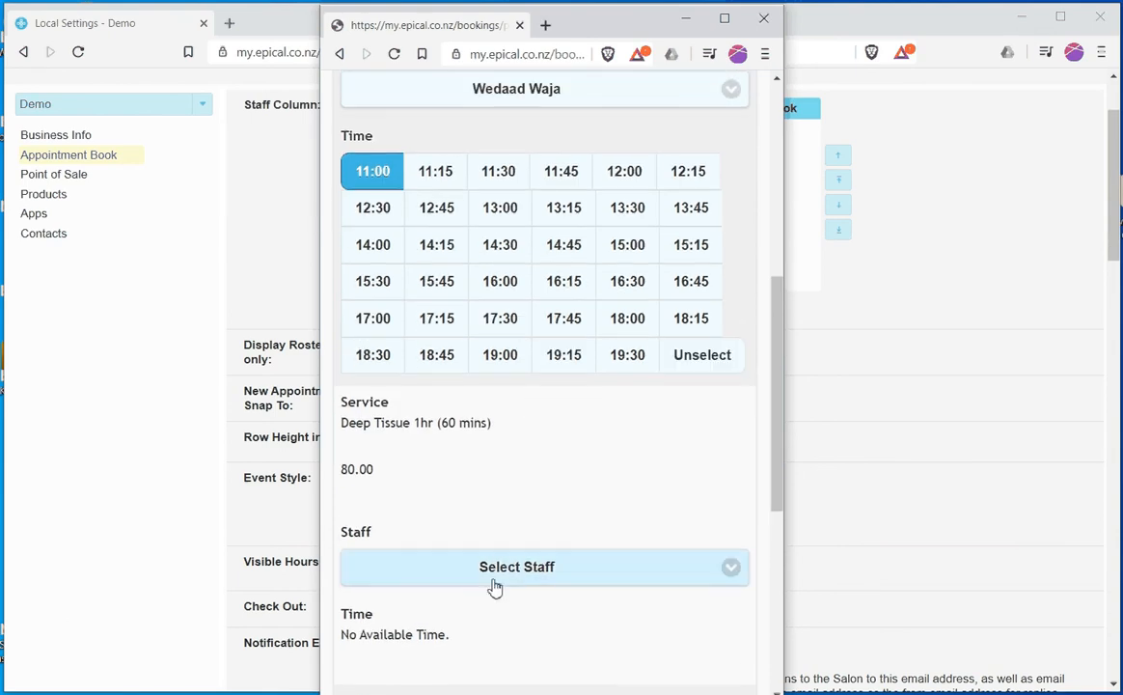
click(494, 581)
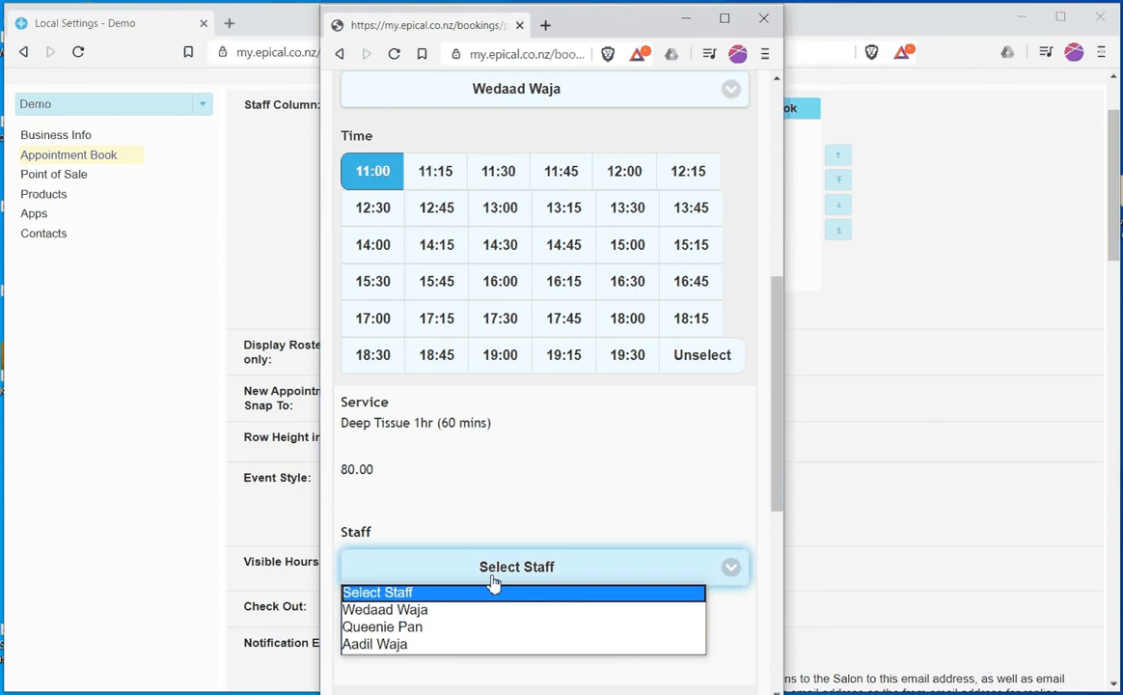
click(441, 610)
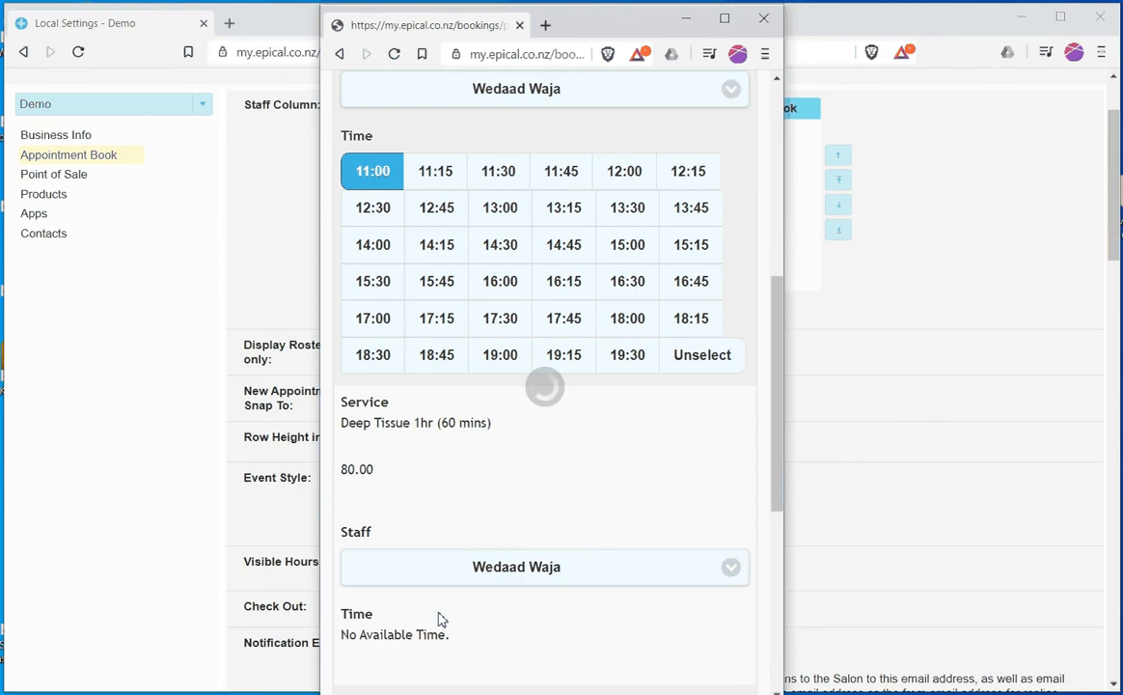
scroll(441, 618, down, 2)
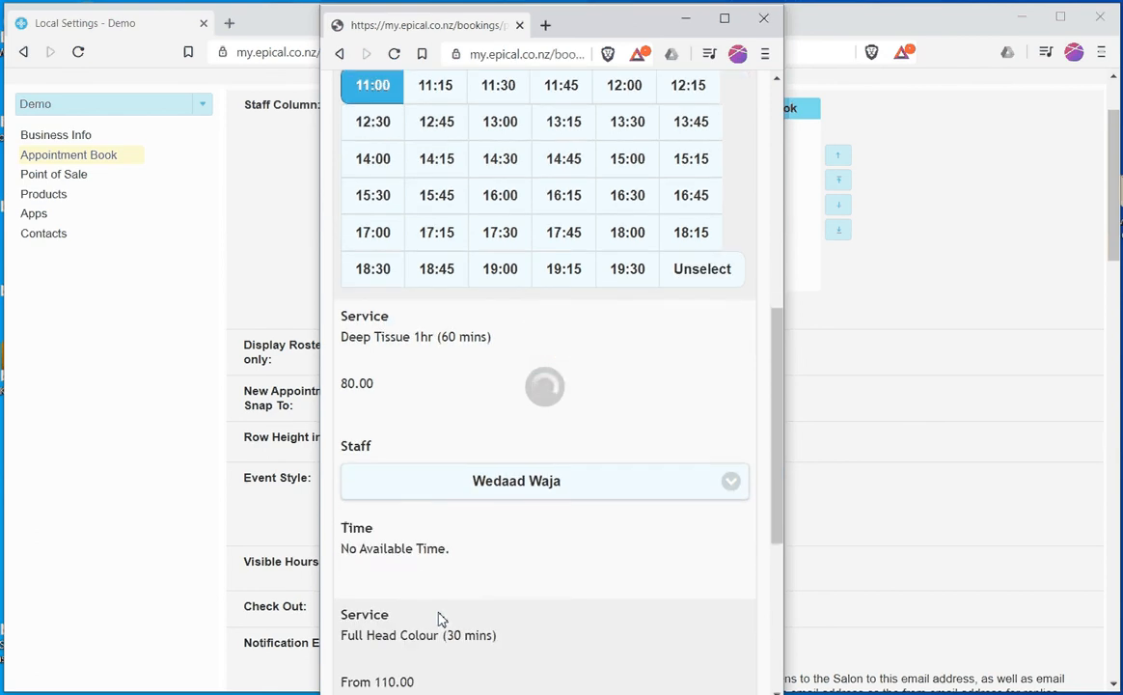
scroll(439, 618, down, 4)
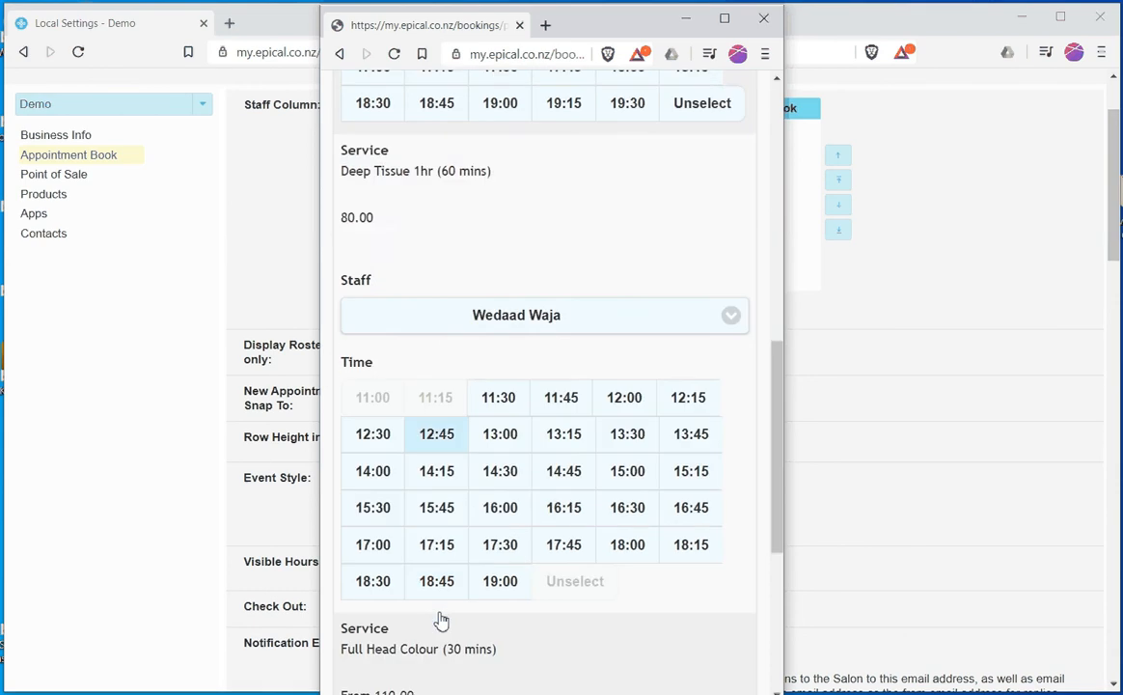
click(501, 393)
scroll(510, 439, down, 6)
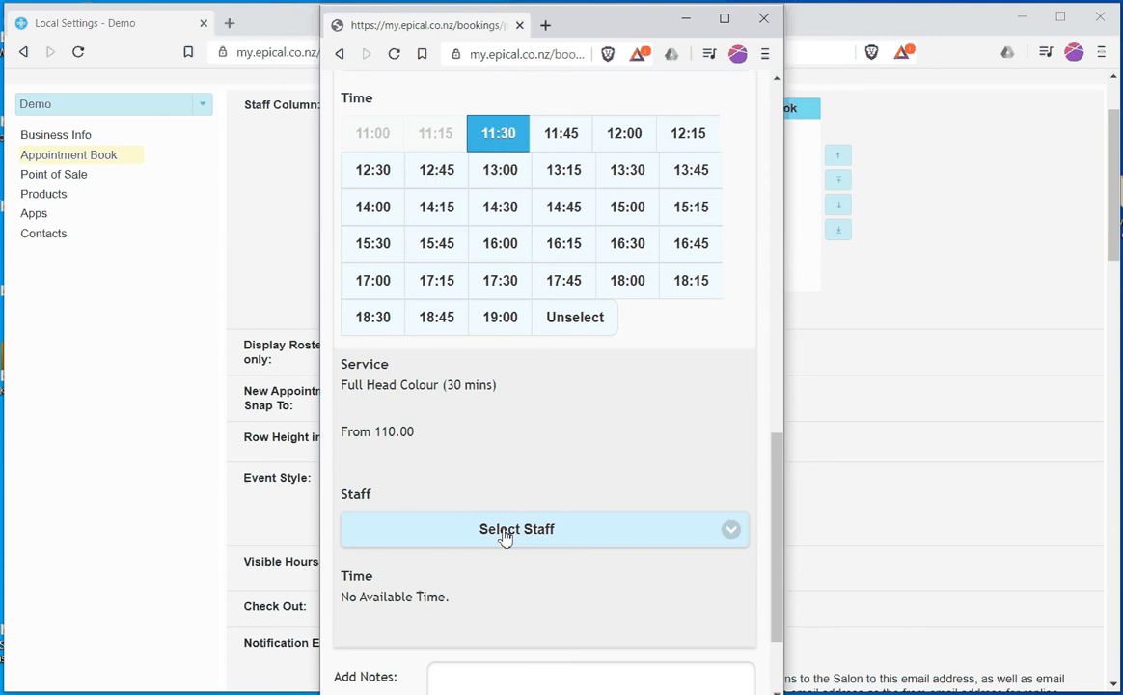
Step: Schedule the Full Head Colour service at 12:30 with the first listed staff member
click(502, 533)
click(453, 575)
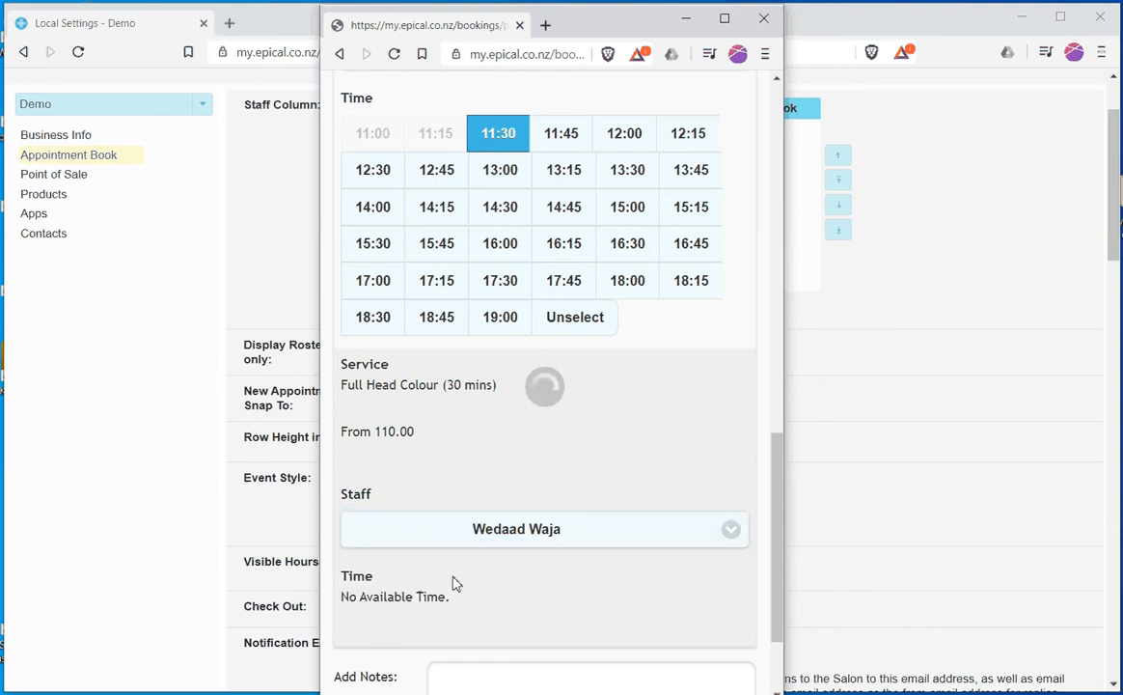
scroll(454, 579, down, 3)
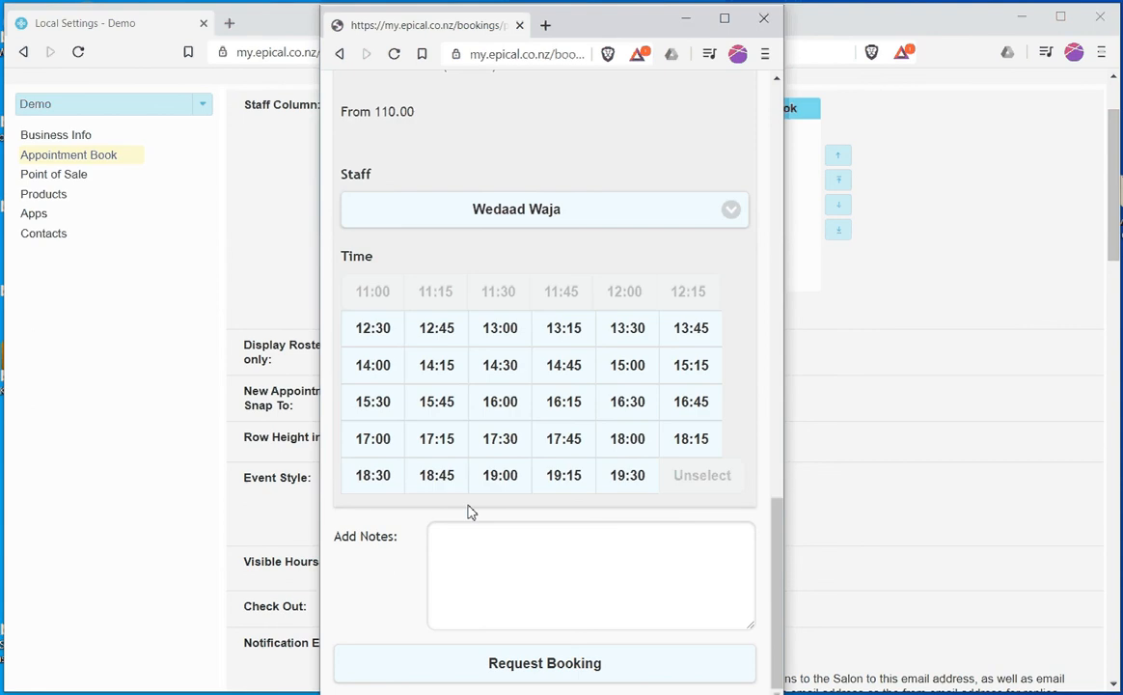
click(375, 338)
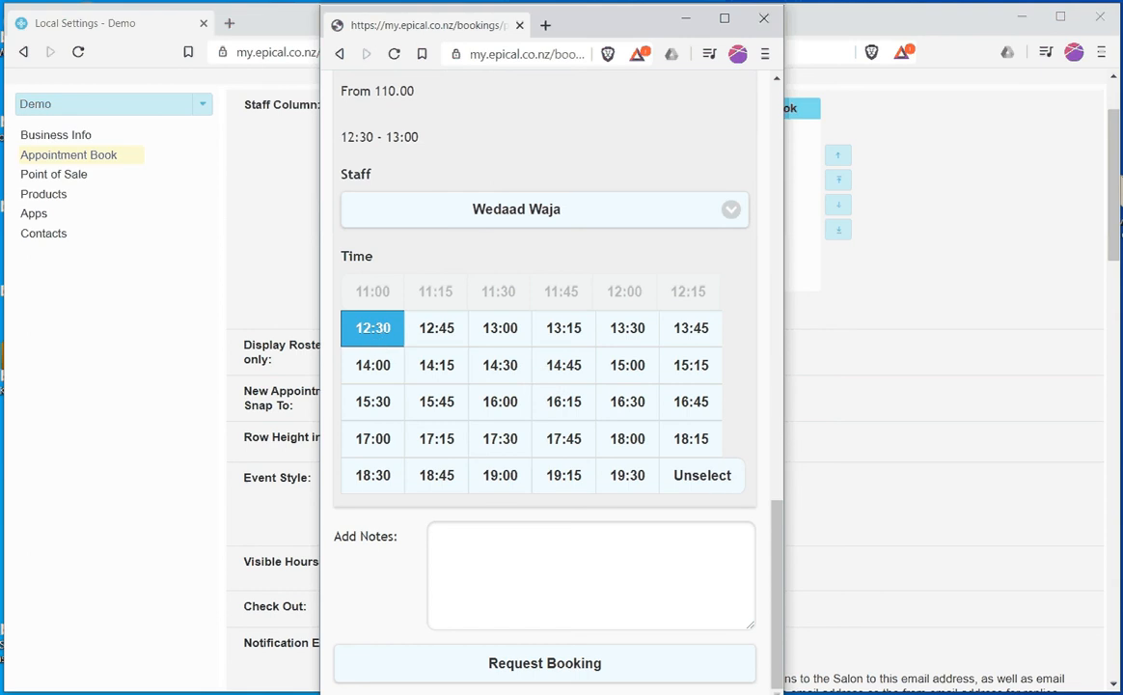
Step: Submit the booking request, choose the Deposit % payment option and proceed to the Stripe checkout
click(503, 667)
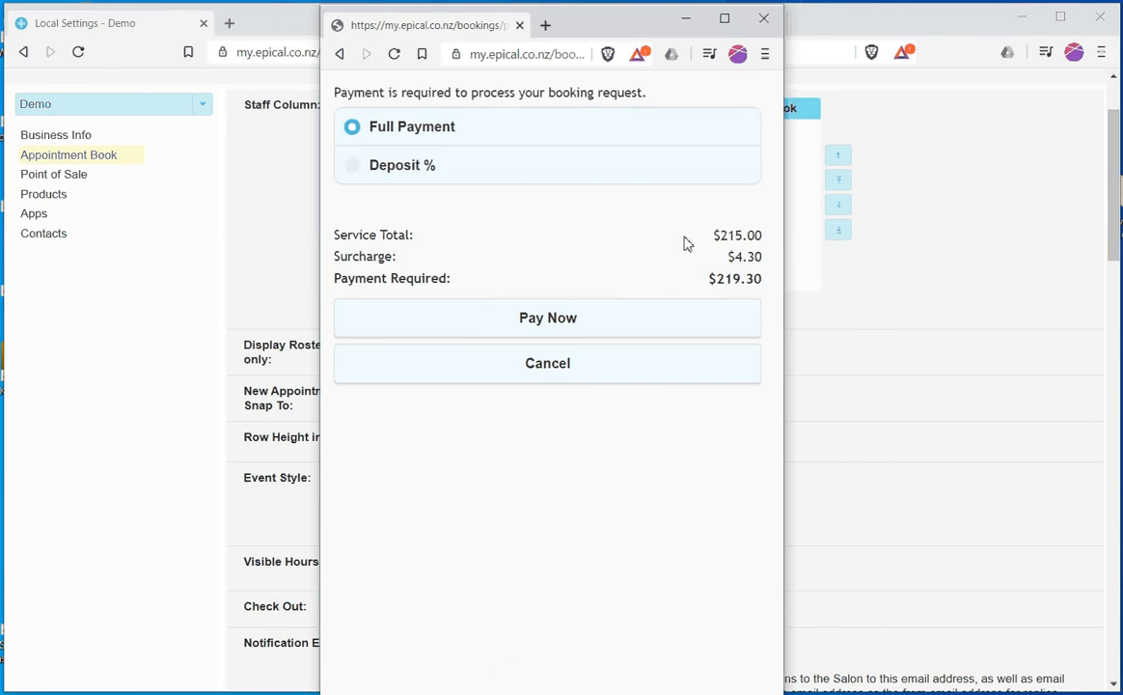
click(443, 171)
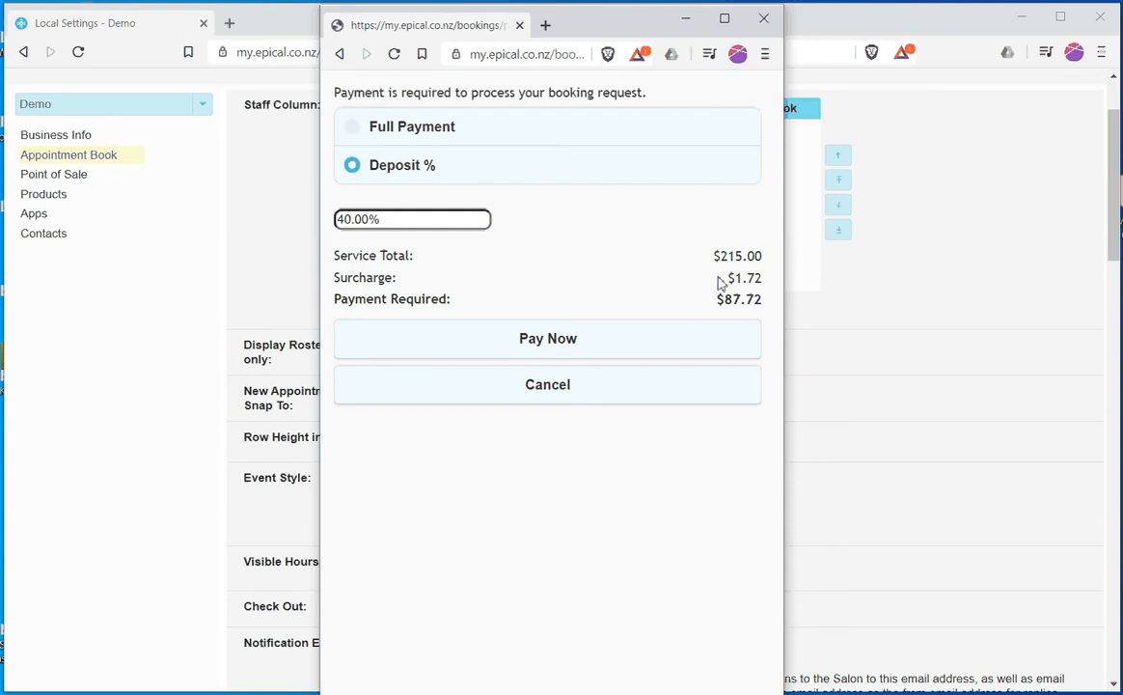
click(525, 342)
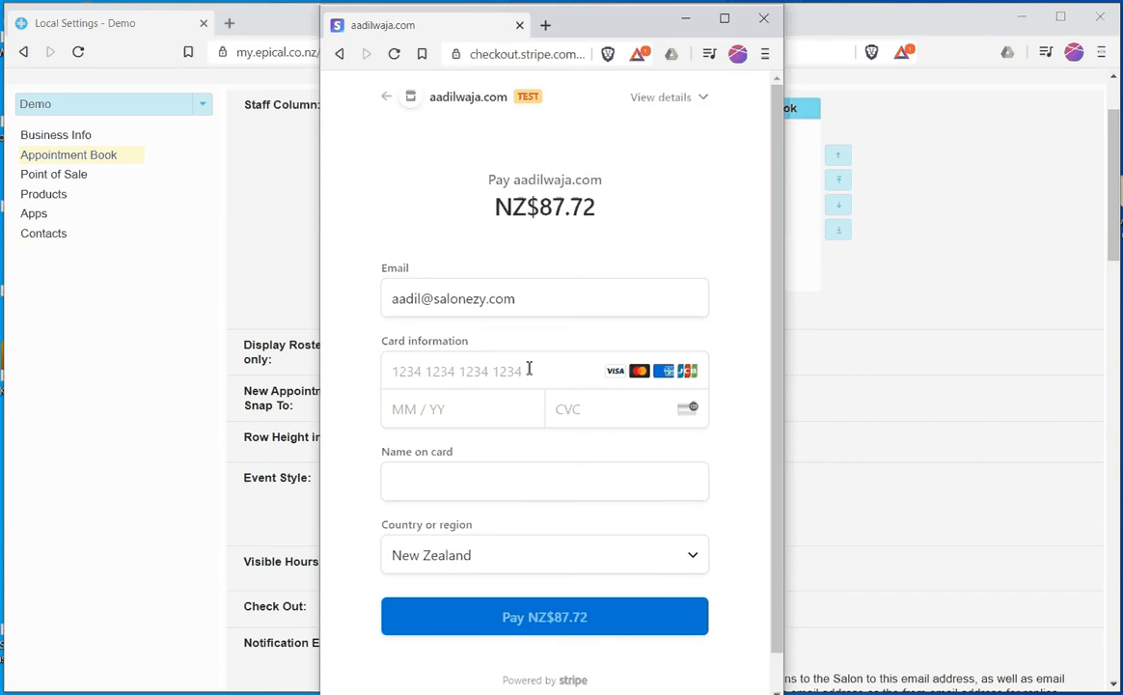
Step: Fill in the test card number, expiry date, CVC and the cardholder name "Testing", and pay the deposit
click(528, 371)
right_click(528, 371)
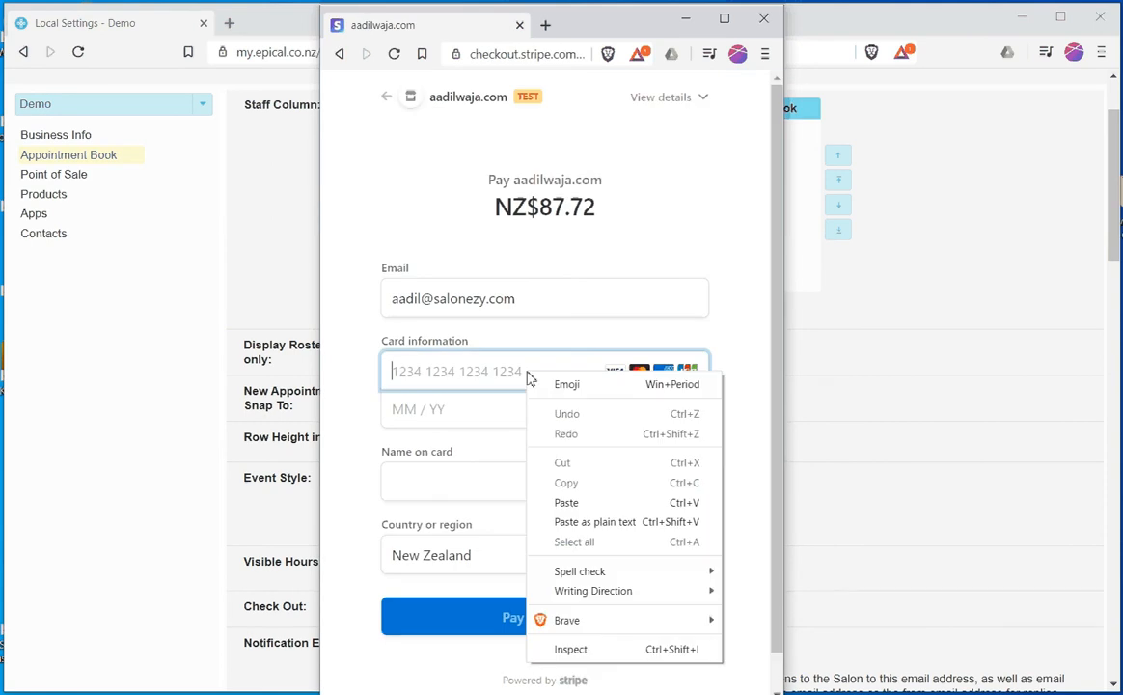
click(586, 522)
click(416, 410)
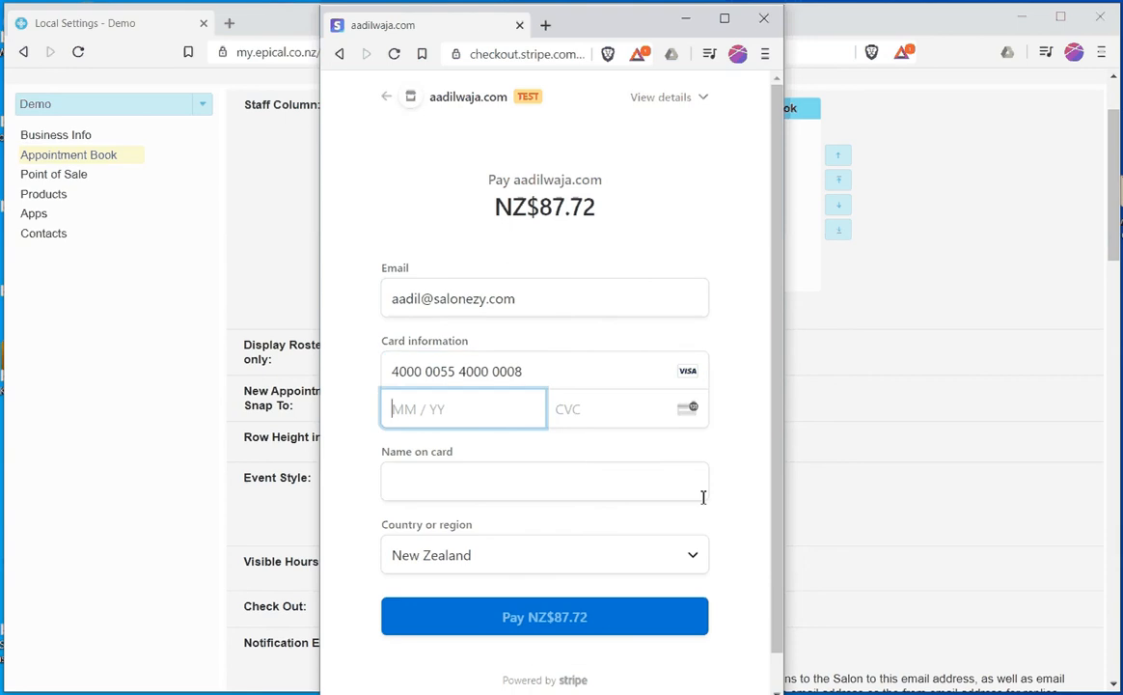
text(10 / 24)
click(627, 408)
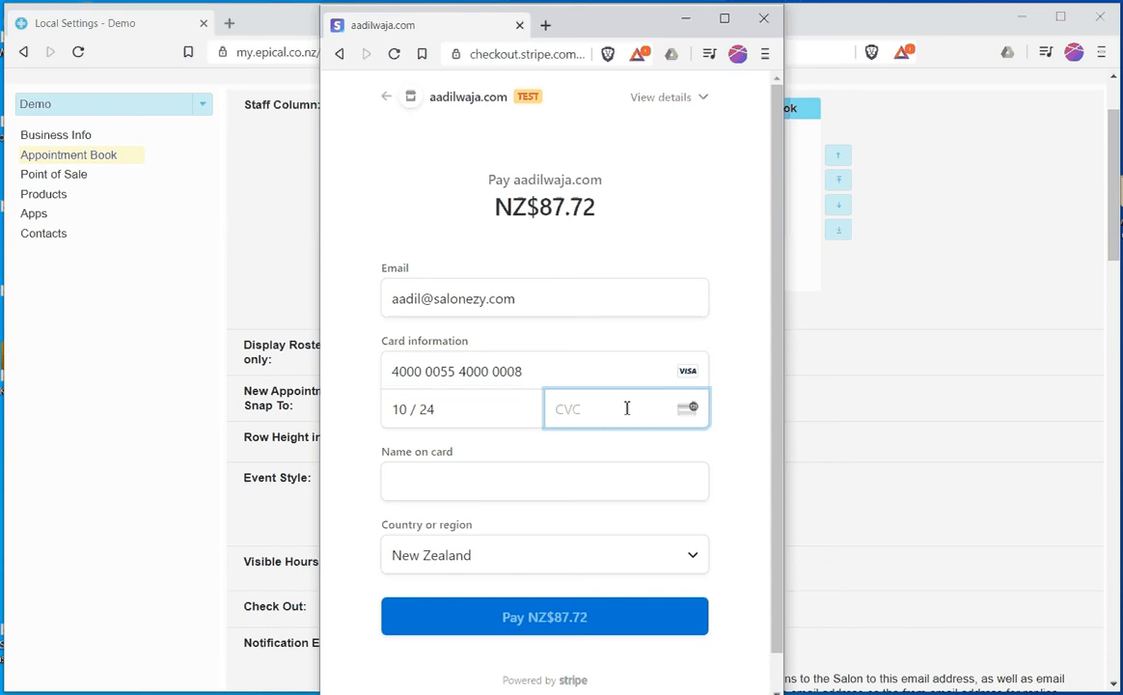
text(123)
click(531, 482)
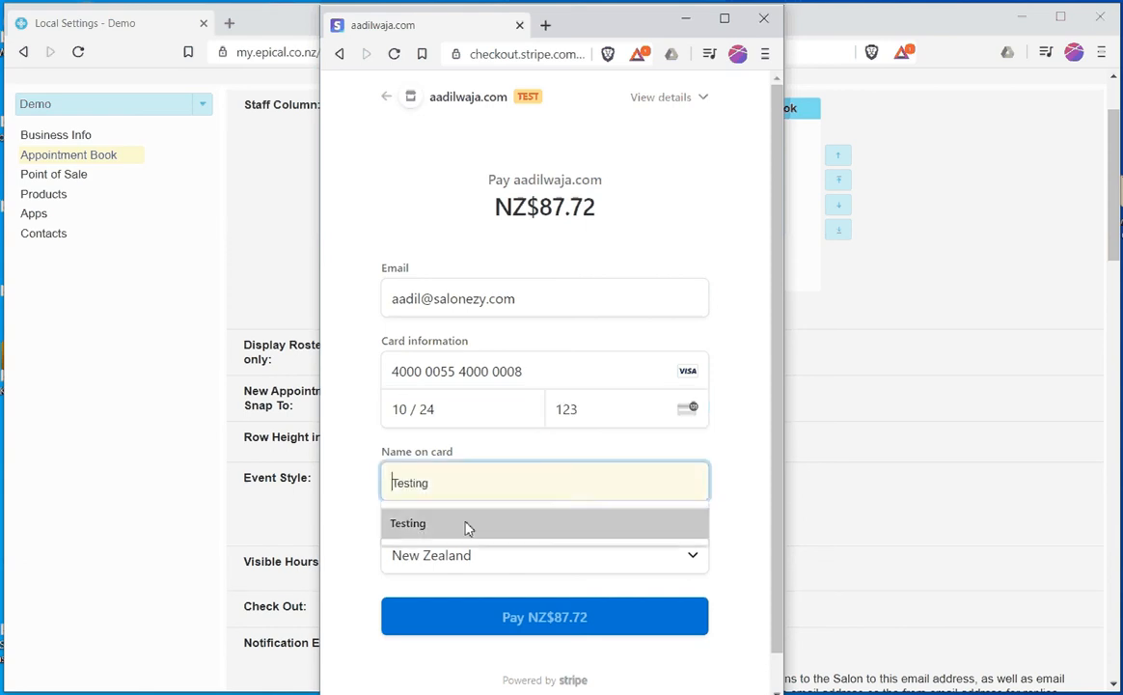
click(456, 529)
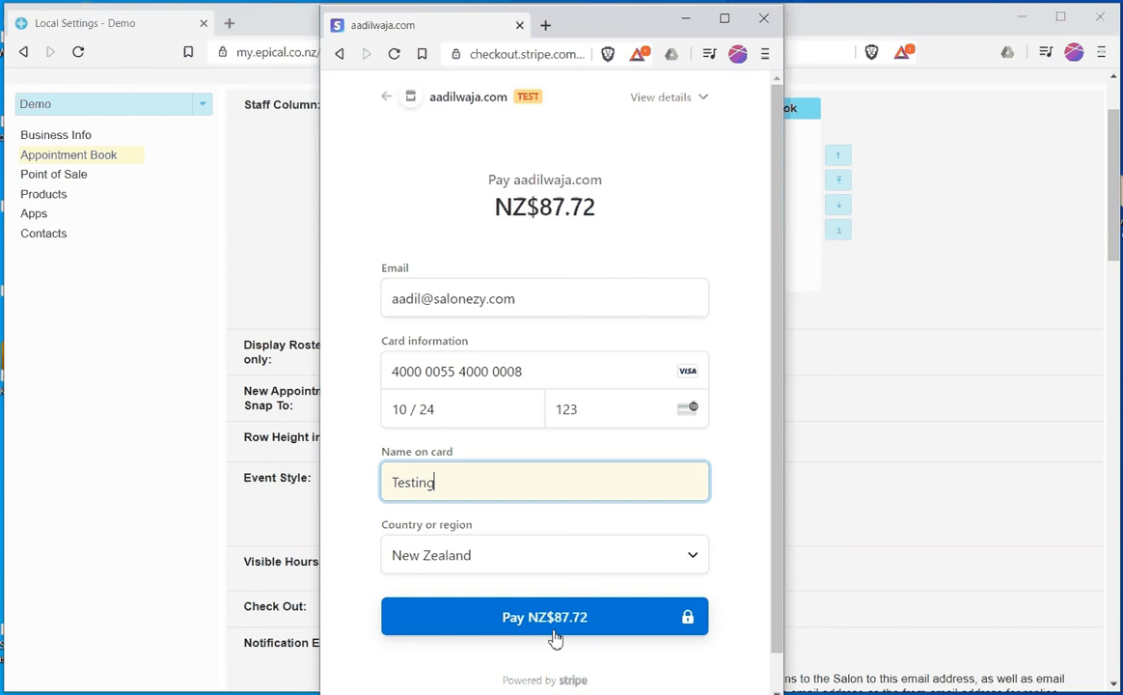
click(491, 619)
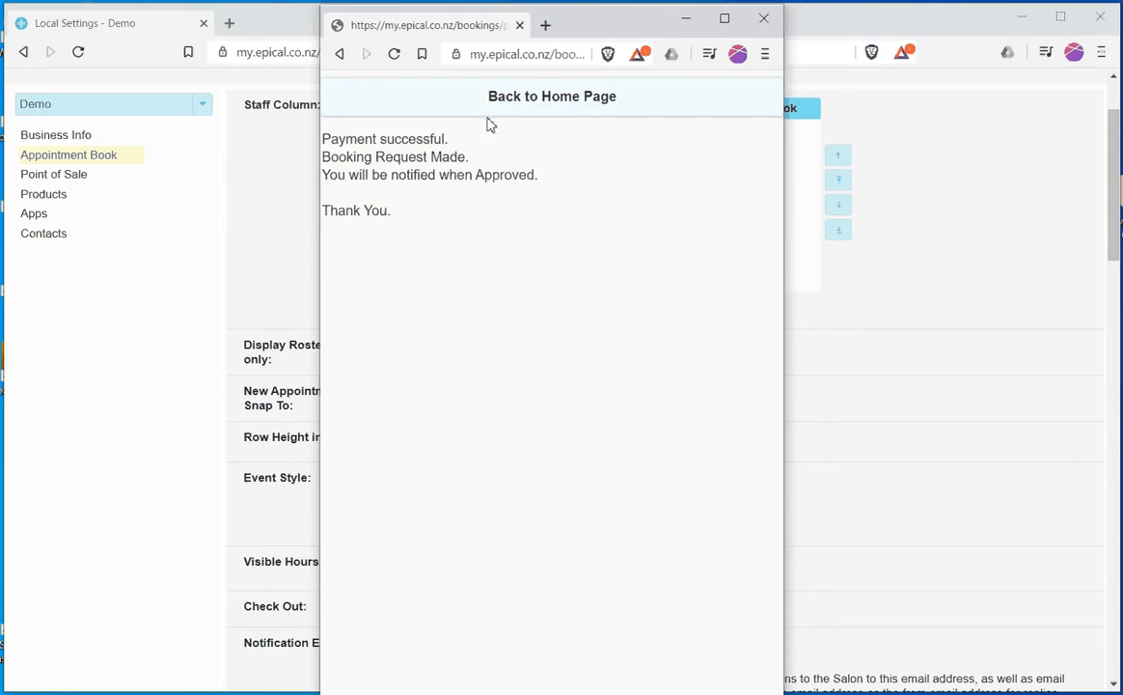
Step: Return to the client home page and review the status and payment state of the current bookings
click(493, 105)
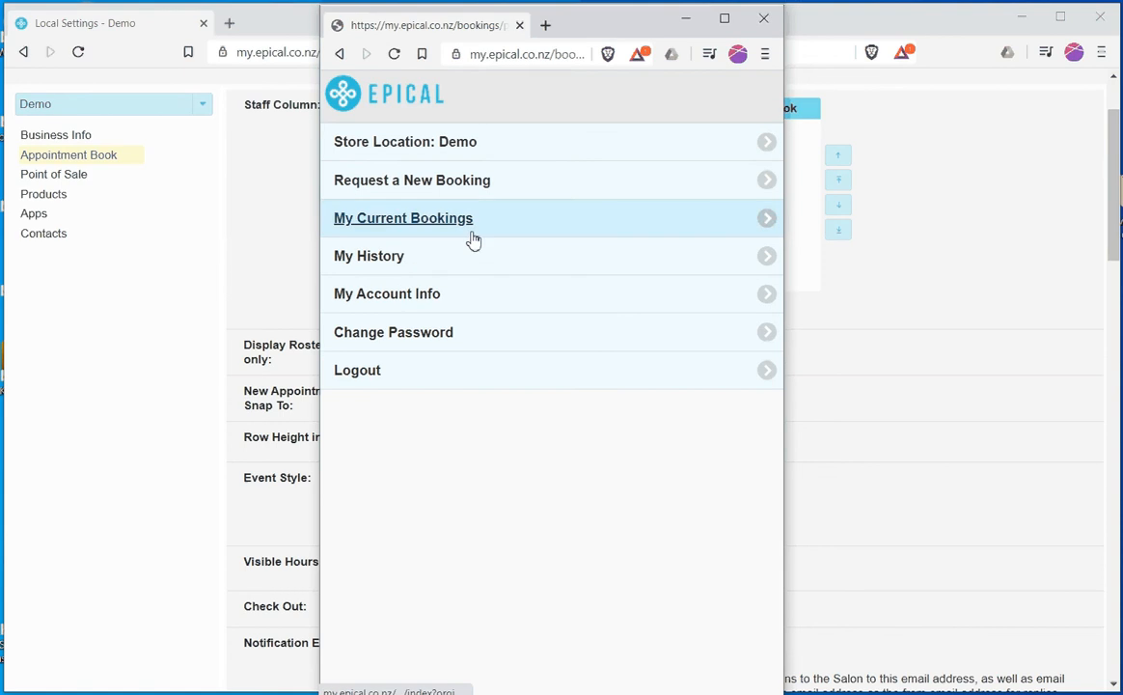
click(423, 222)
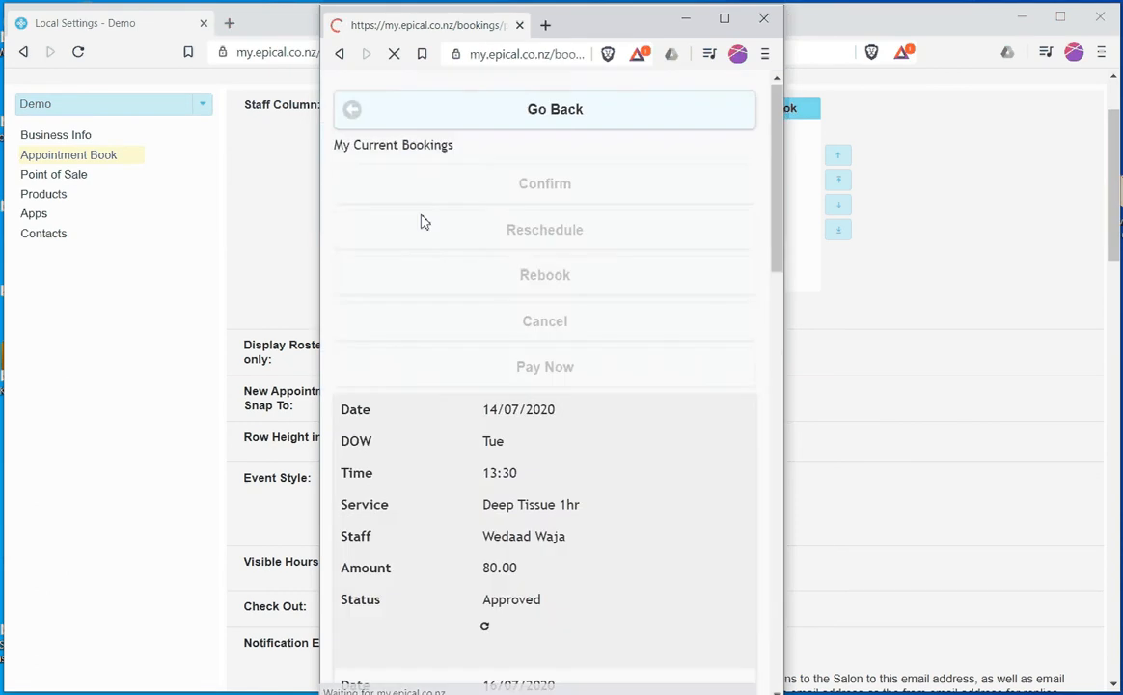
scroll(436, 291, down, 9)
scroll(437, 292, down, 4)
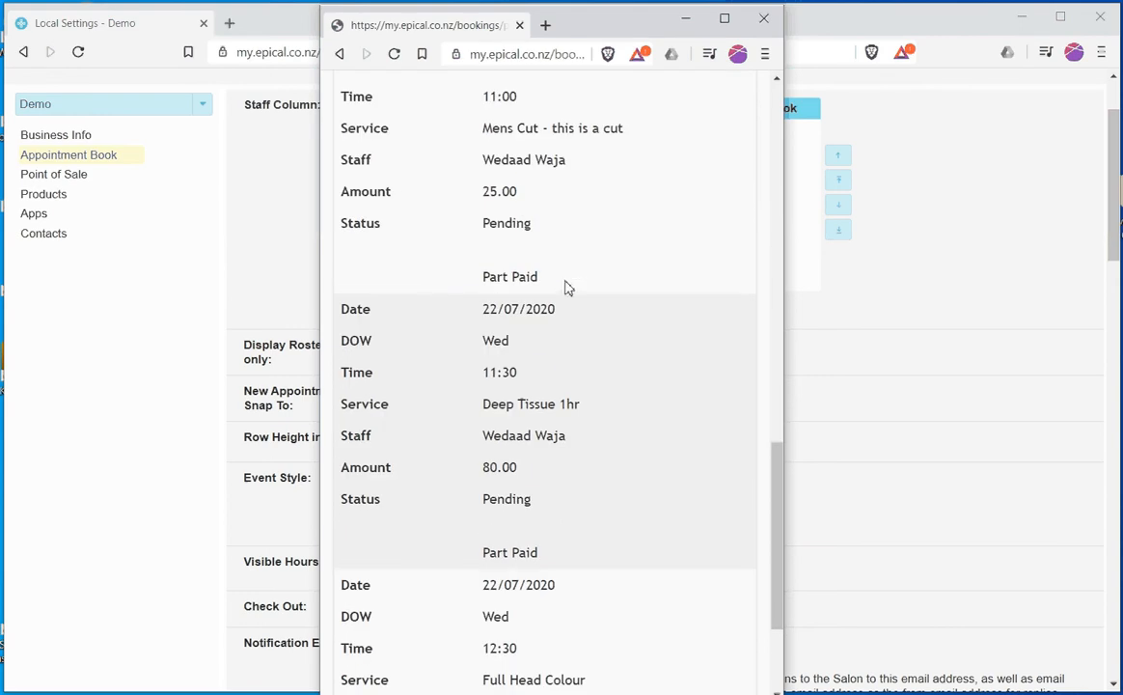
scroll(560, 434, down, 2)
scroll(564, 465, up, 6)
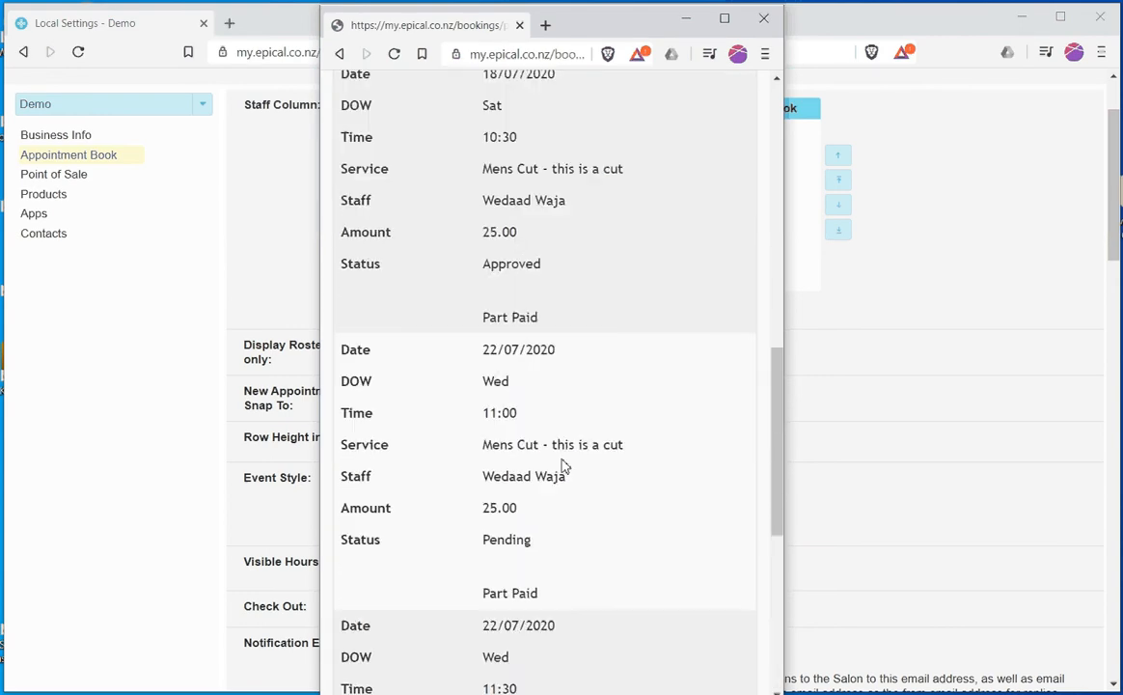
scroll(564, 466, up, 9)
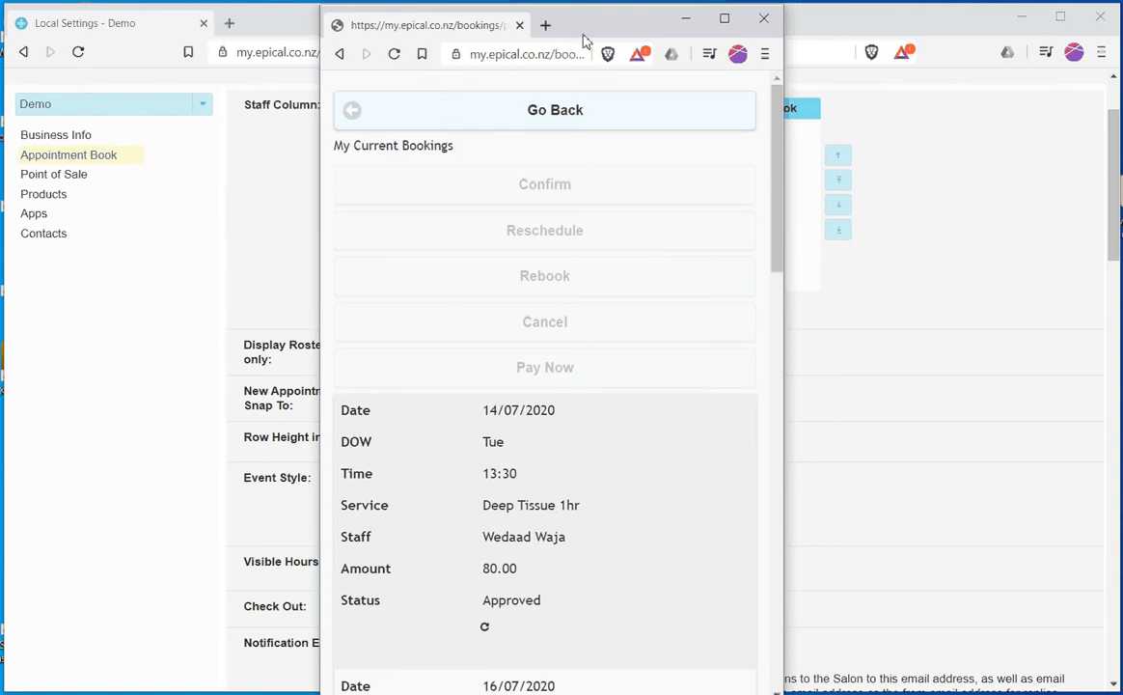
Step: Move the client booking window aside and open the Demo store's appointment book
drag(582, 40, 1122, 41)
click(703, 181)
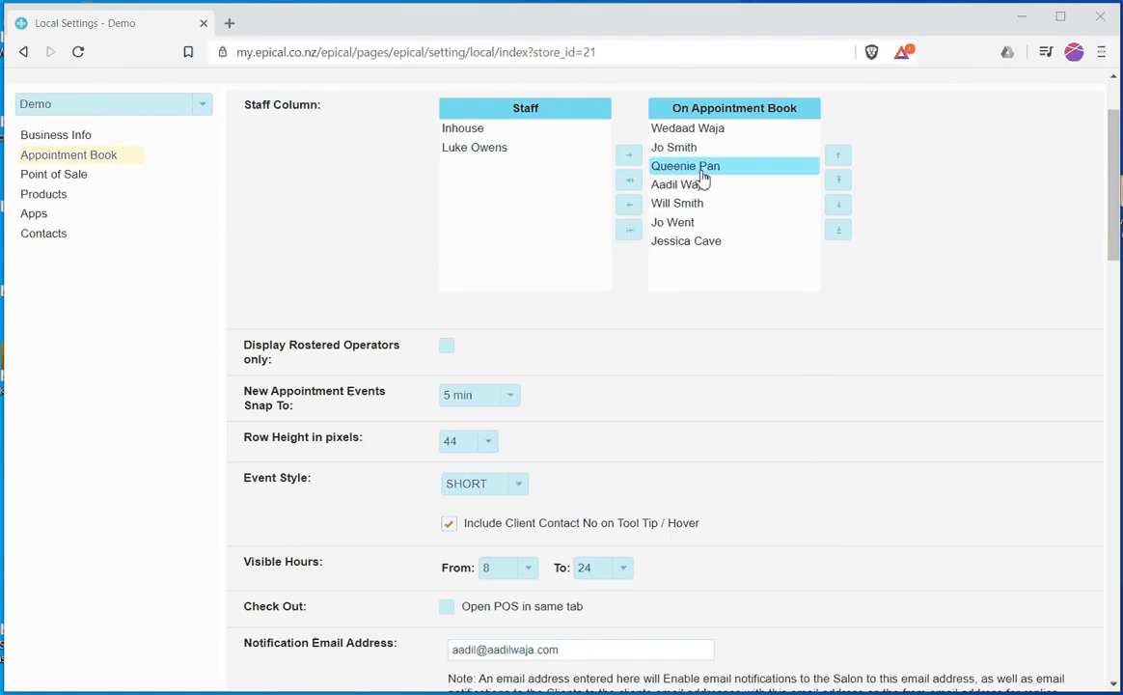
click(333, 284)
scroll(328, 265, up, 2)
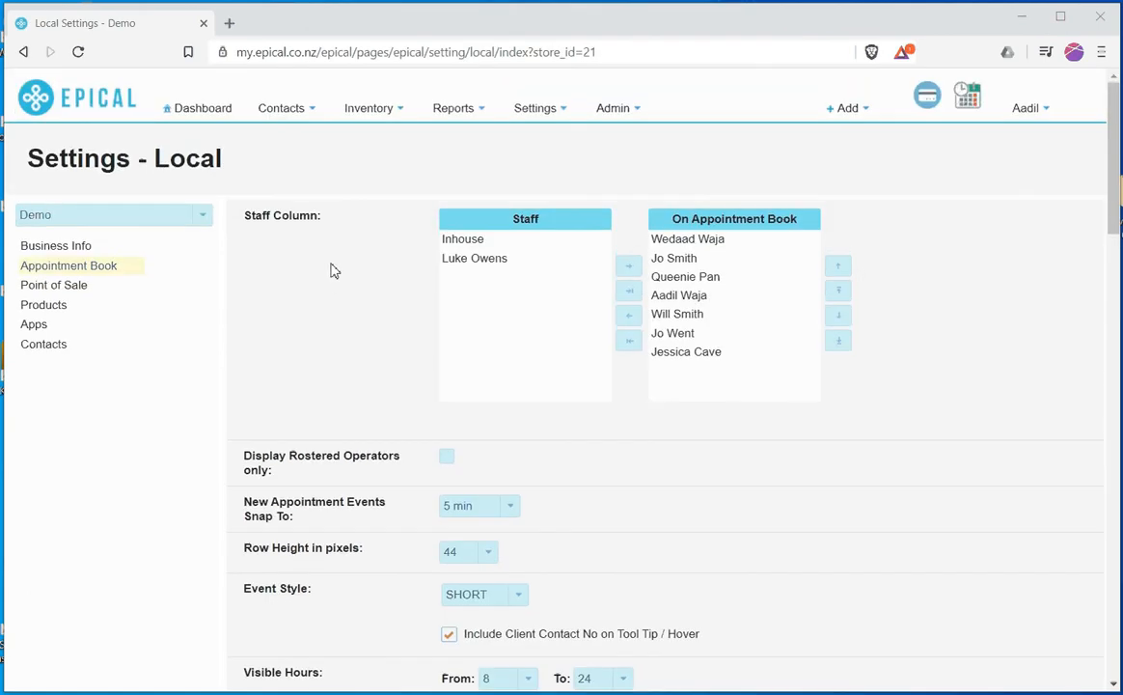
click(968, 97)
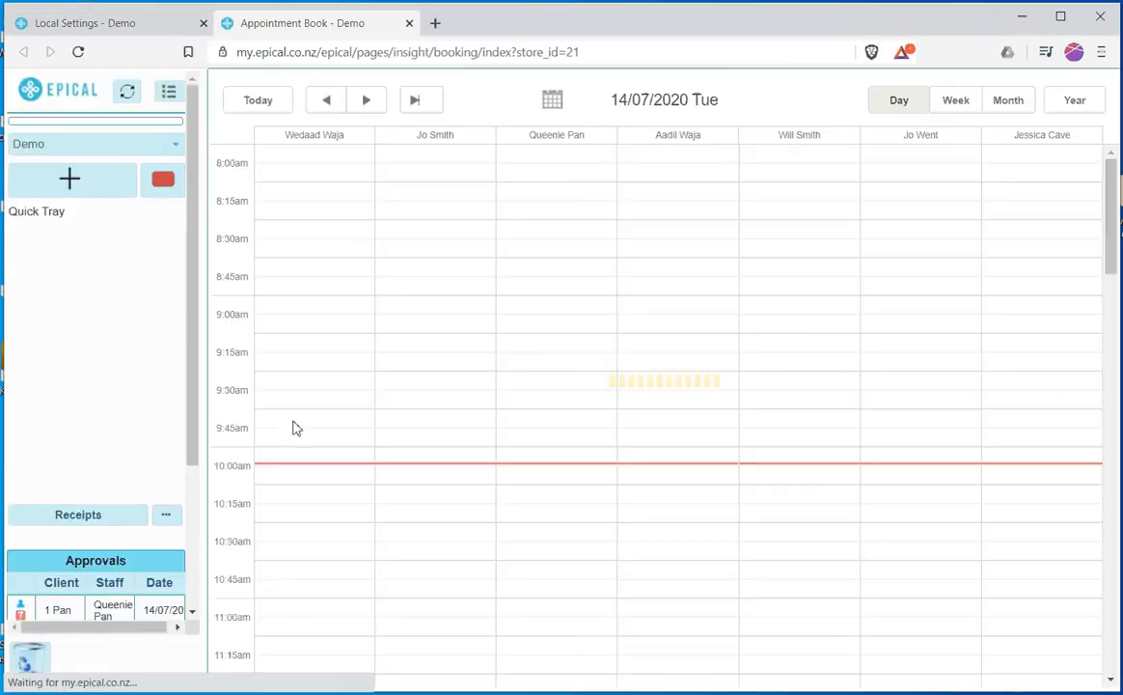
Step: Inspect the 16/07/2020 approval request's Mens Cut appointment and view that day's receipts in Point of Sale
scroll(104, 469, down, 3)
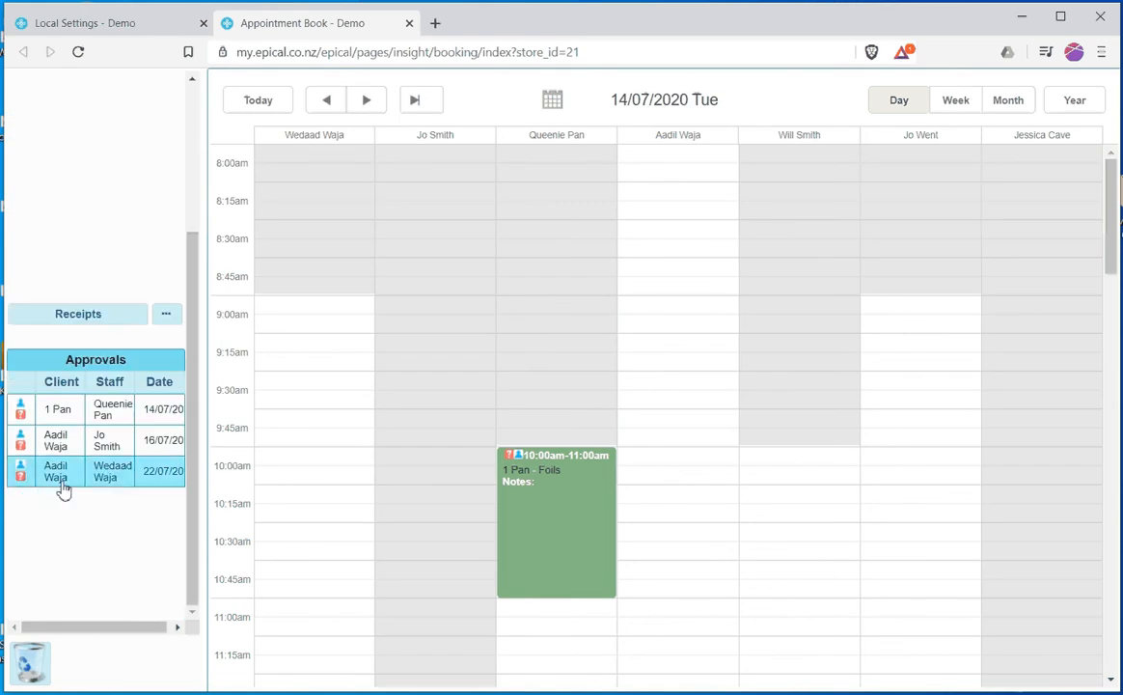
click(58, 449)
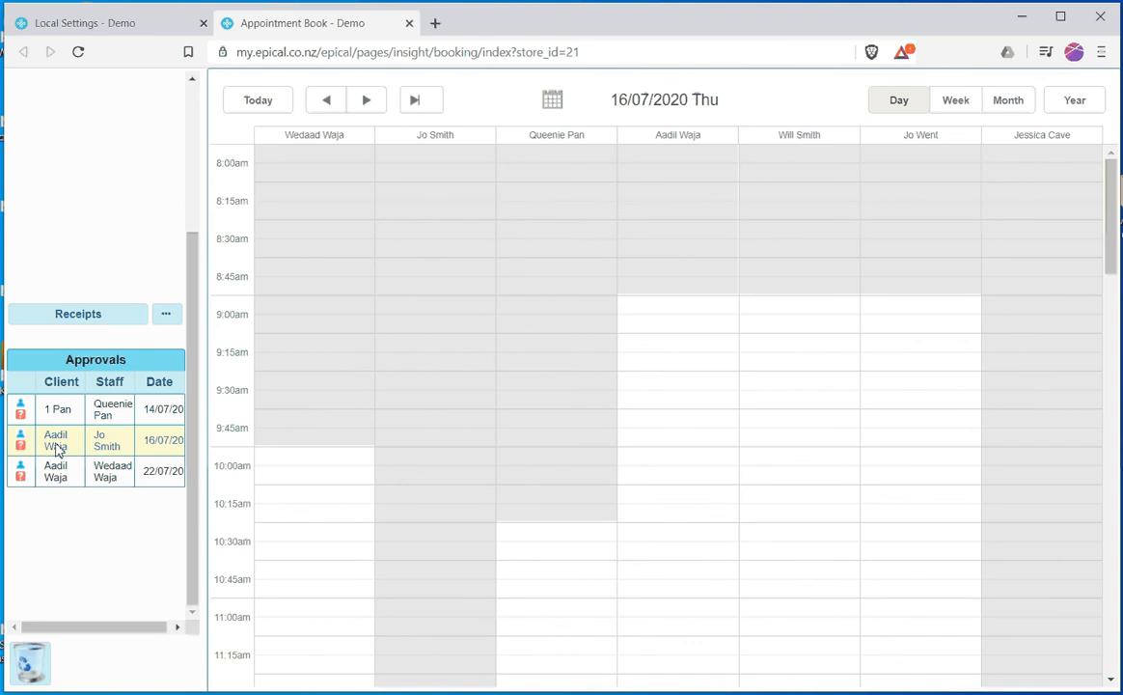
scroll(499, 422, down, 8)
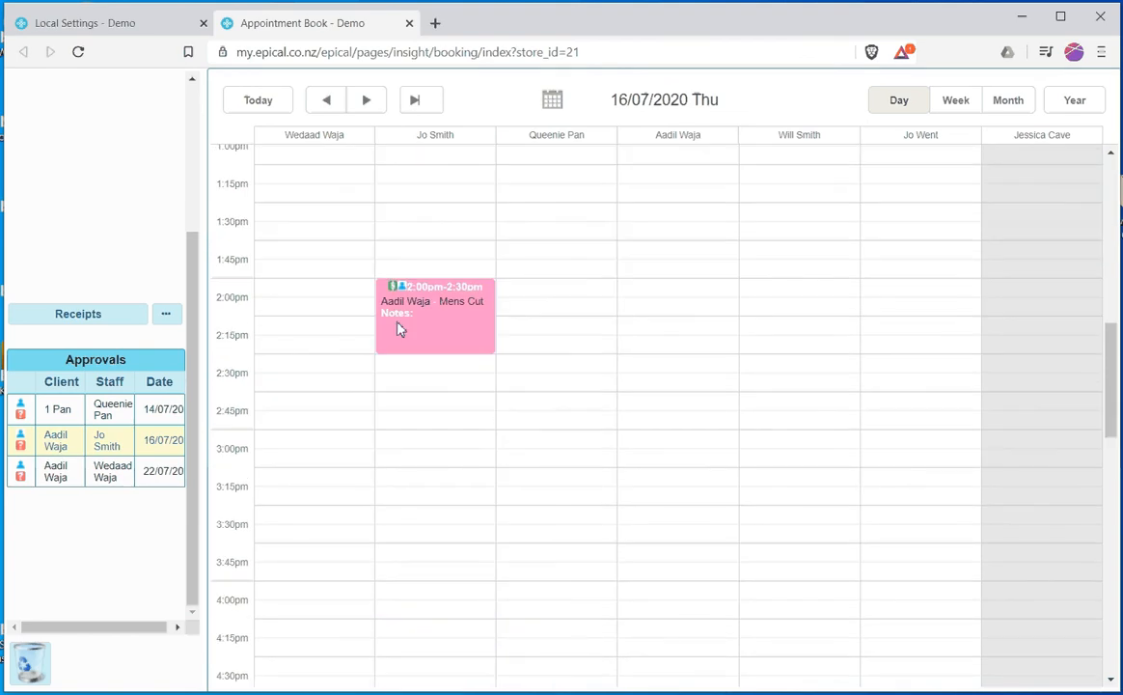
mouse_move(401, 295)
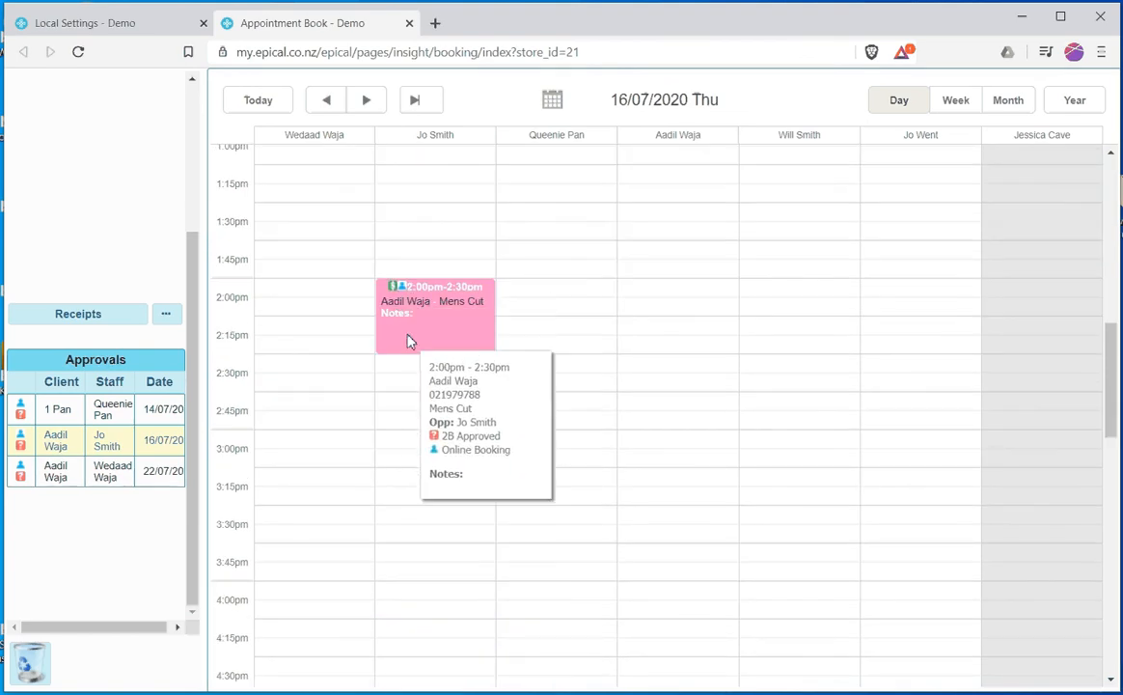
click(41, 315)
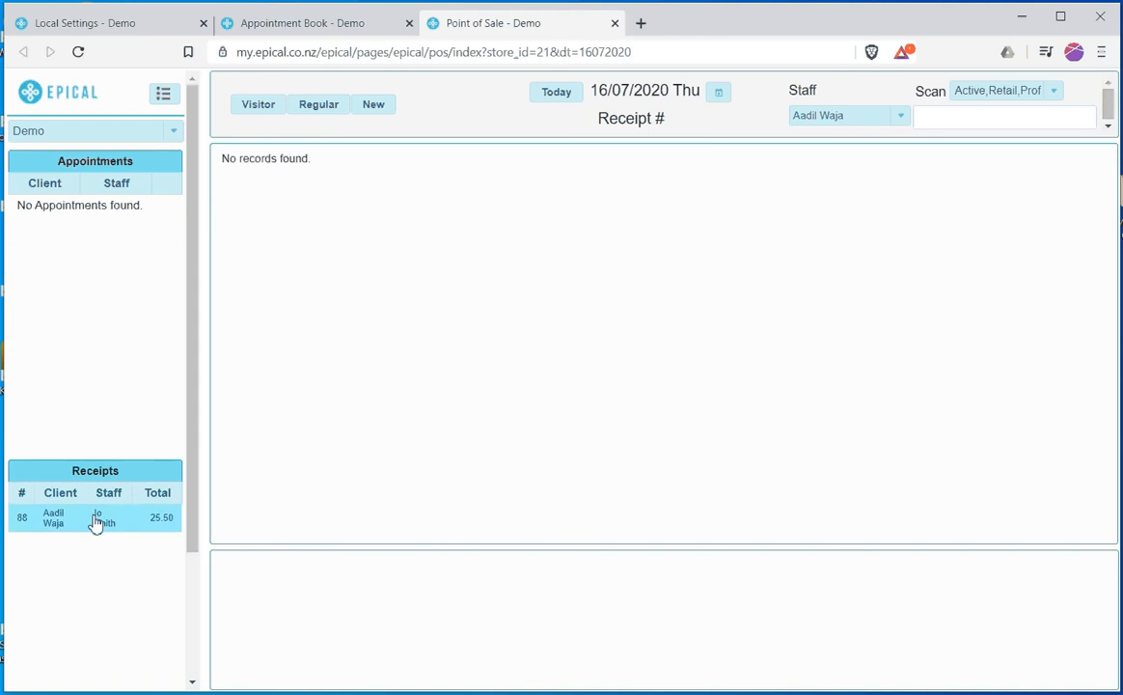
click(284, 29)
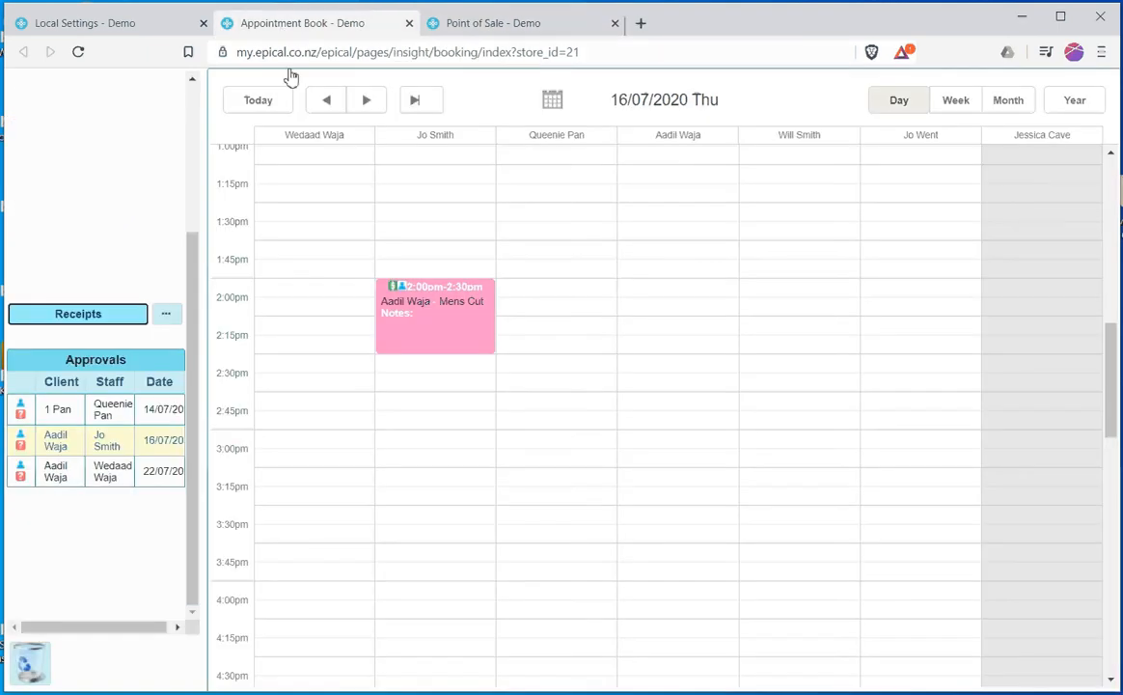
Step: Open the 22/07/2020 approval request in the appointment book and approve it from its 11:00am Mens Cut appointment
click(61, 479)
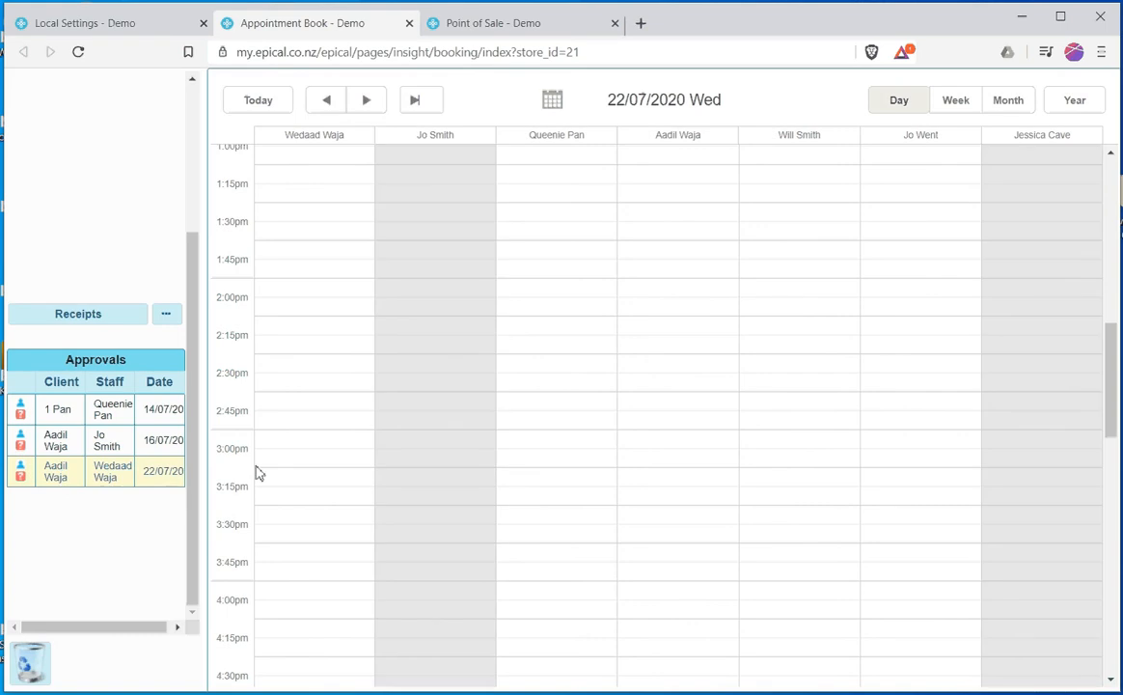
scroll(255, 469, down, 5)
scroll(257, 470, down, 2)
scroll(256, 469, up, 10)
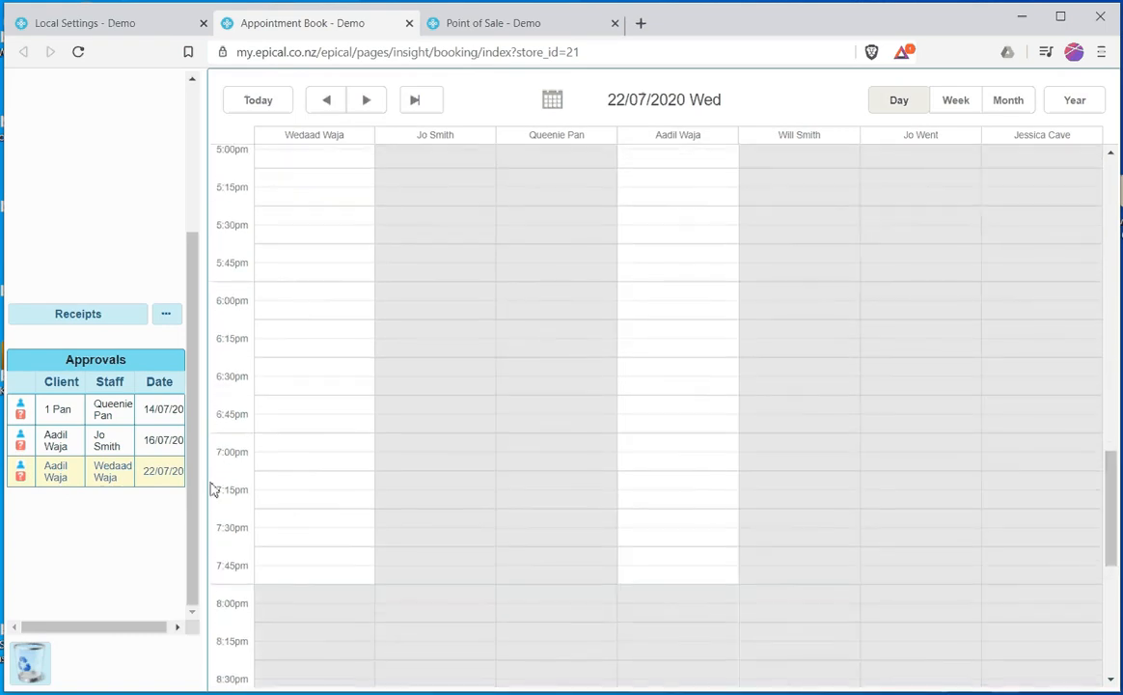
scroll(324, 440, up, 4)
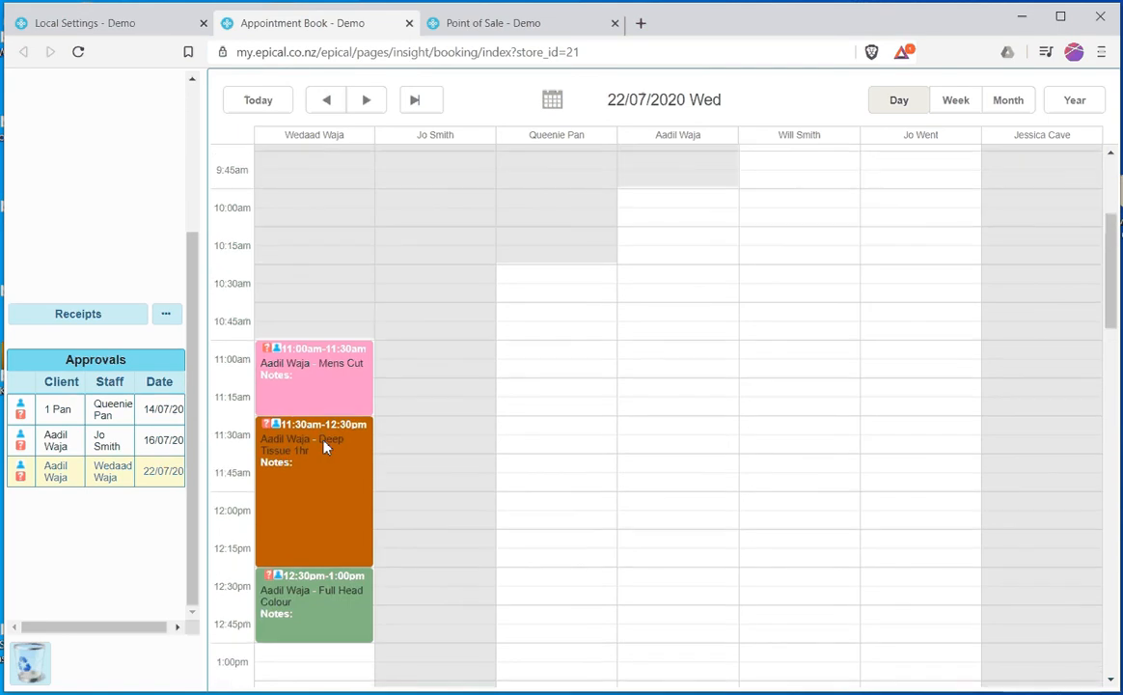
mouse_move(274, 377)
scroll(275, 376, down, 1)
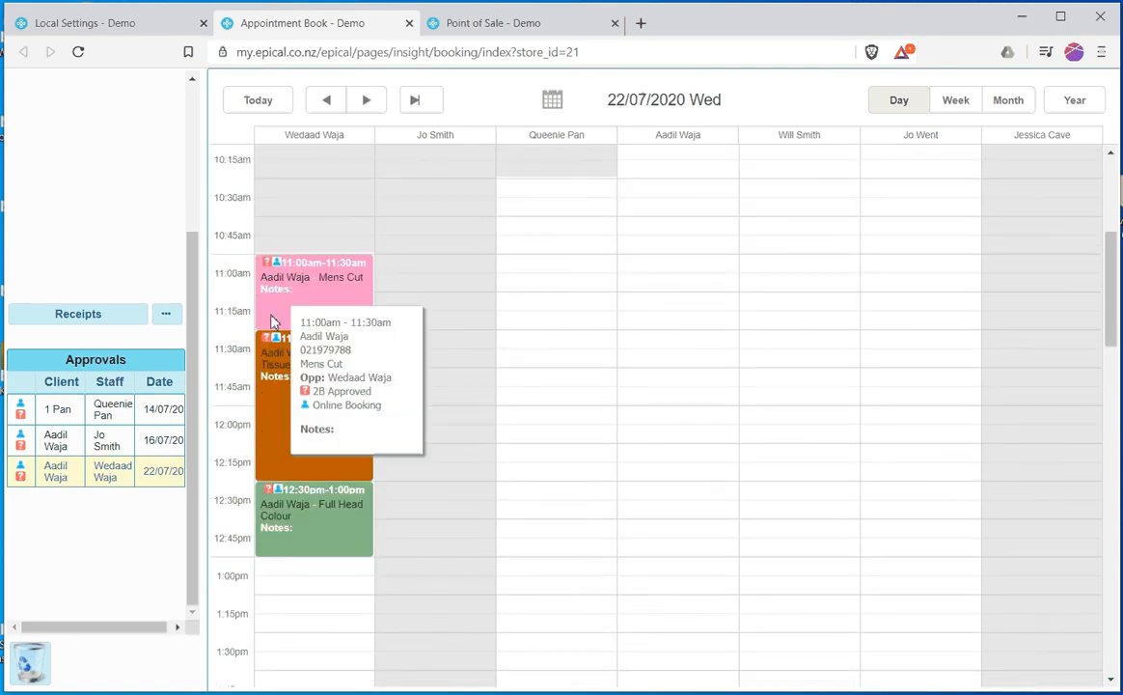
right_click(321, 288)
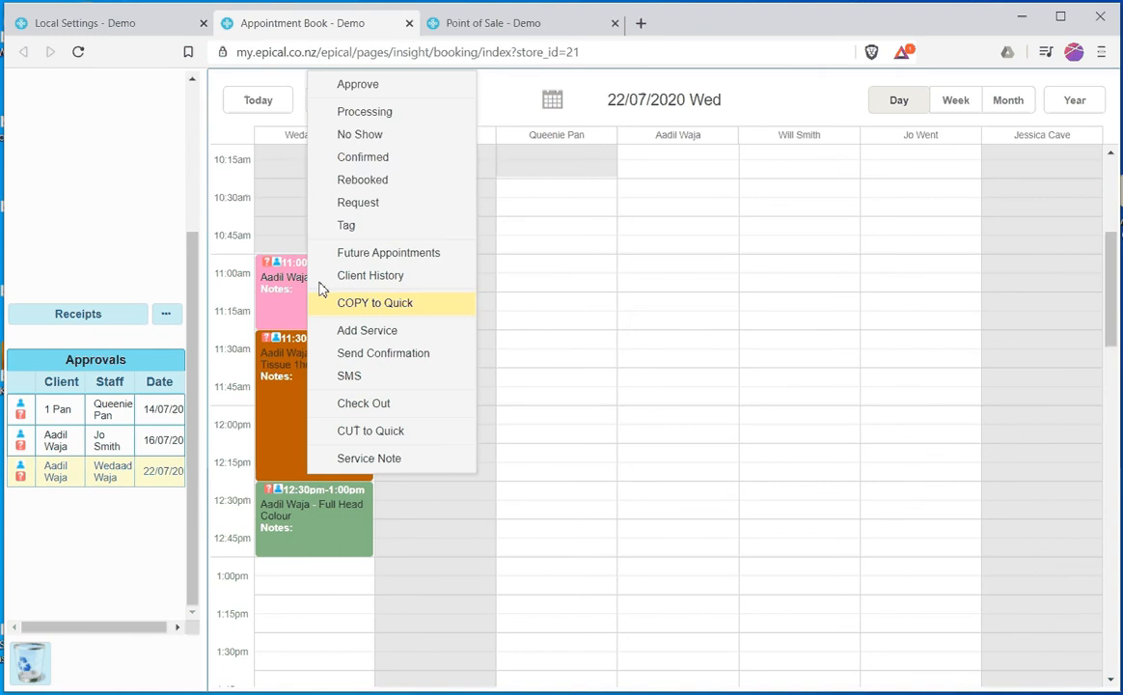
click(374, 87)
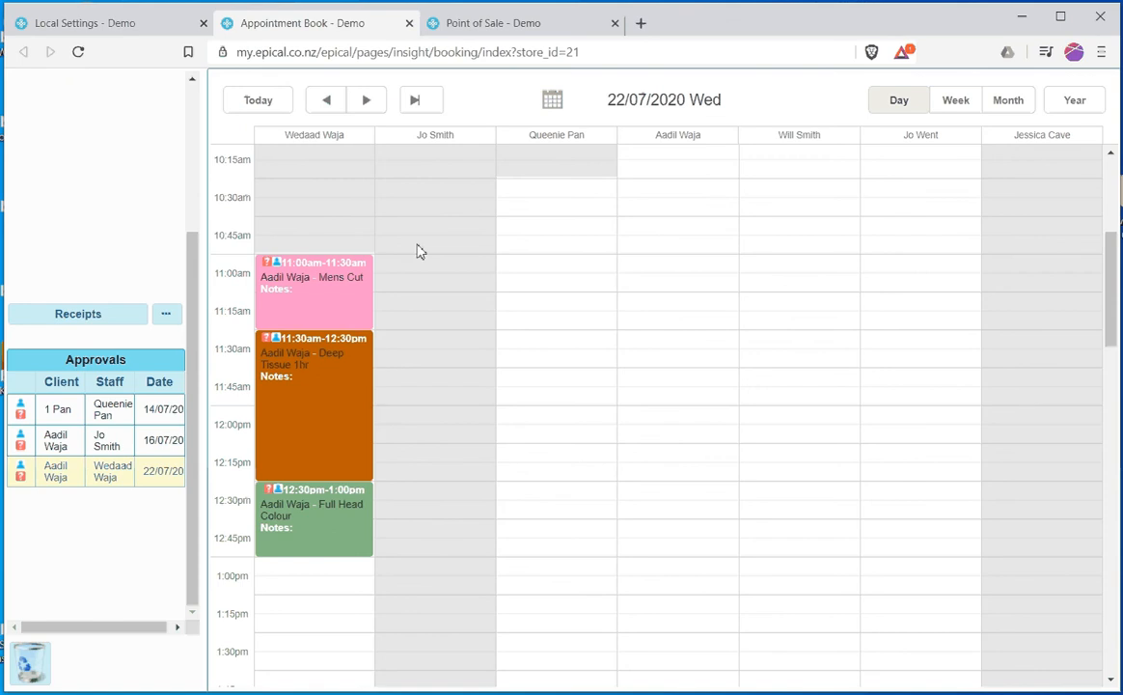
Step: Check out the 11:00am Mens Cut appointment on 22/07/2020 without rebooking the client
right_click(318, 311)
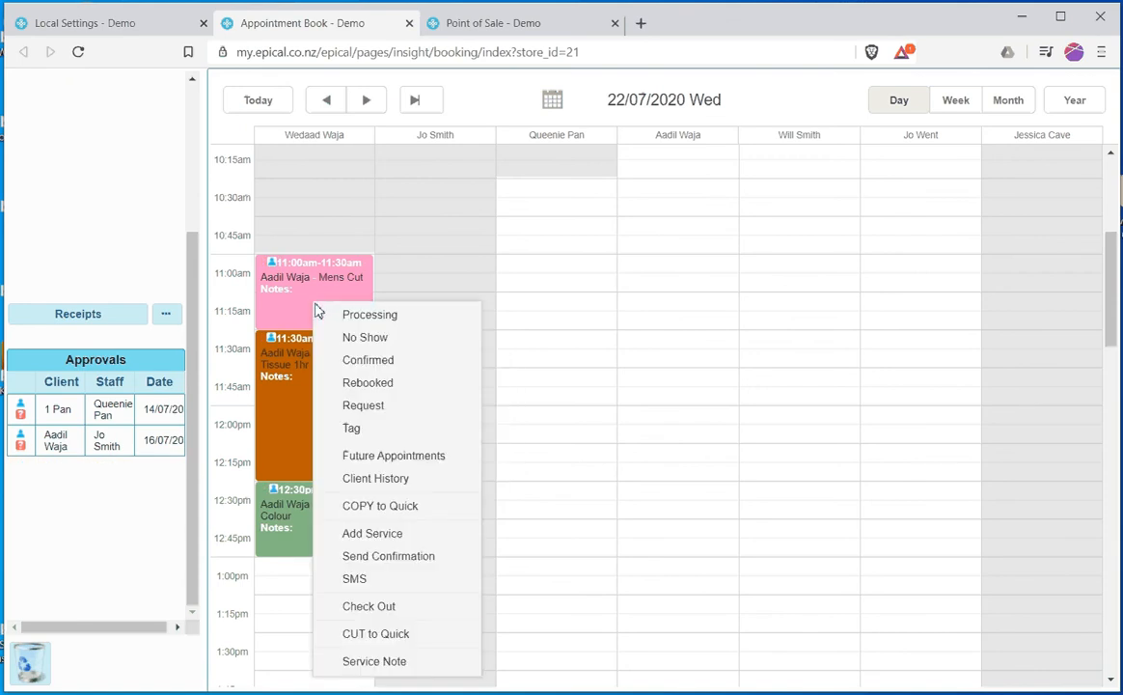
click(377, 618)
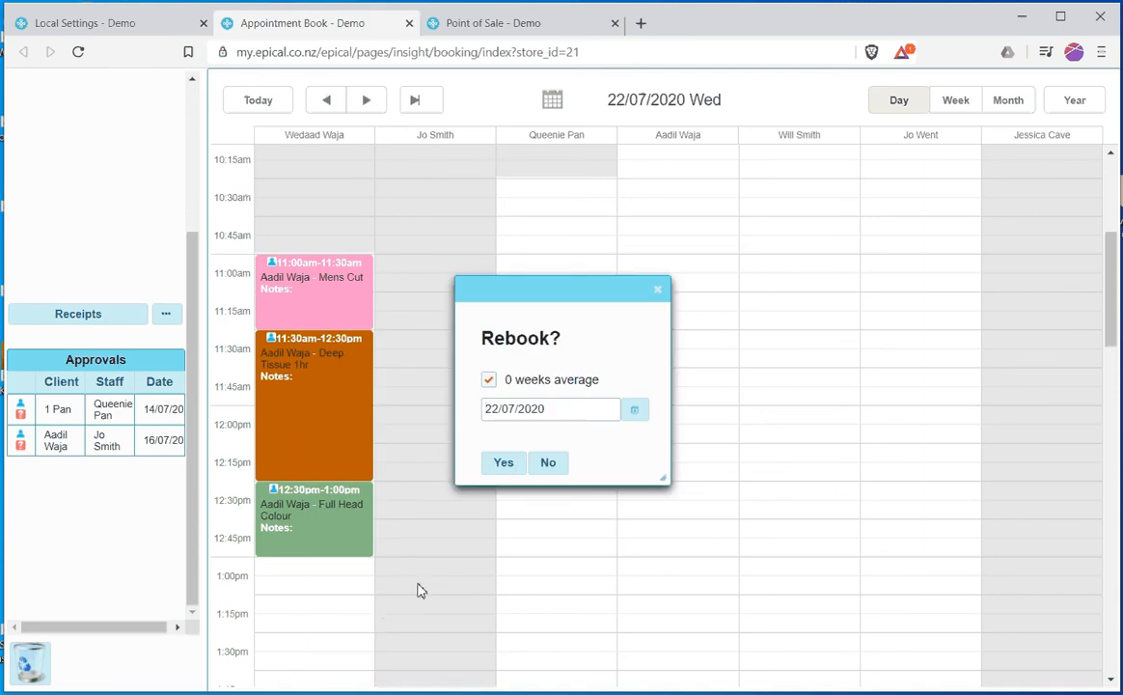
click(547, 463)
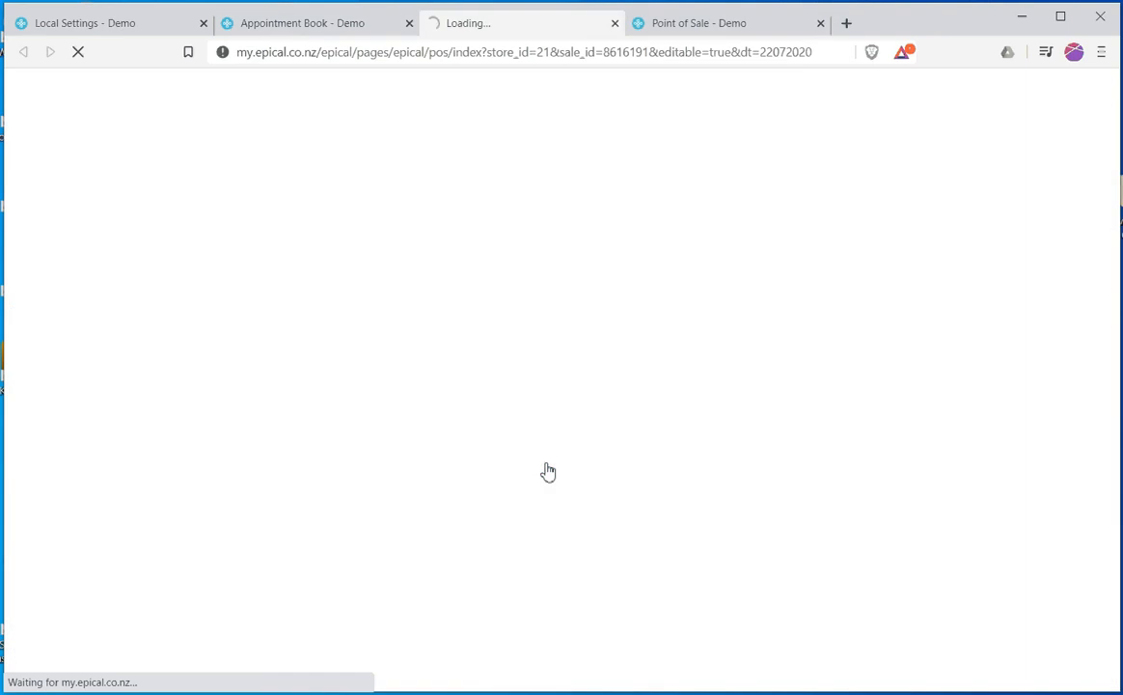